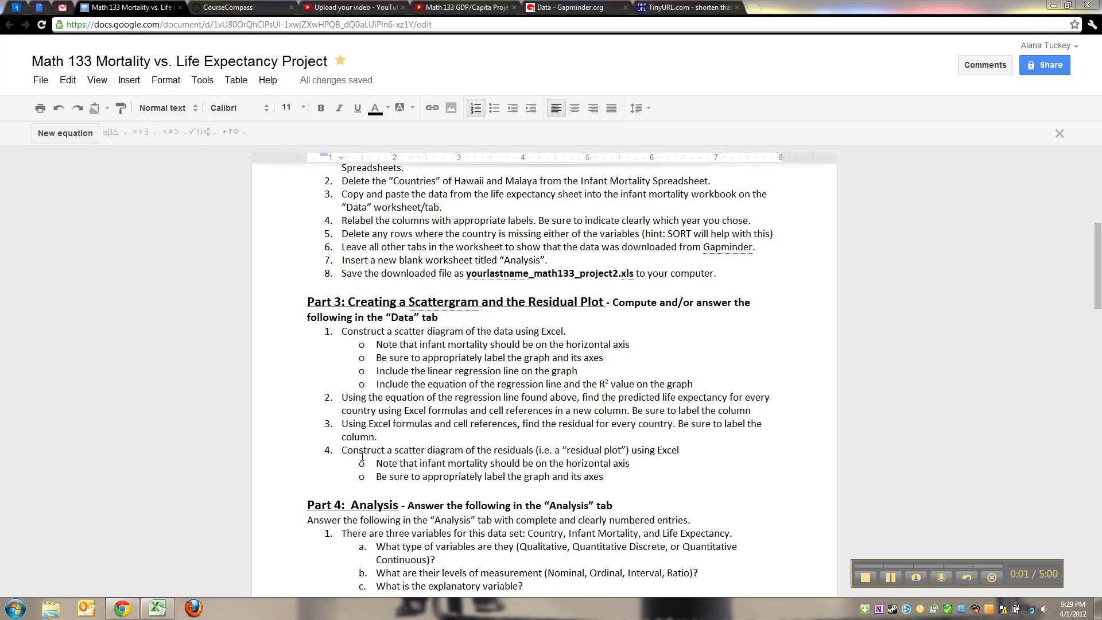
Step: In Excel, check the predicted life expectancy formulas in cells E2 and E11
left_click(156, 608)
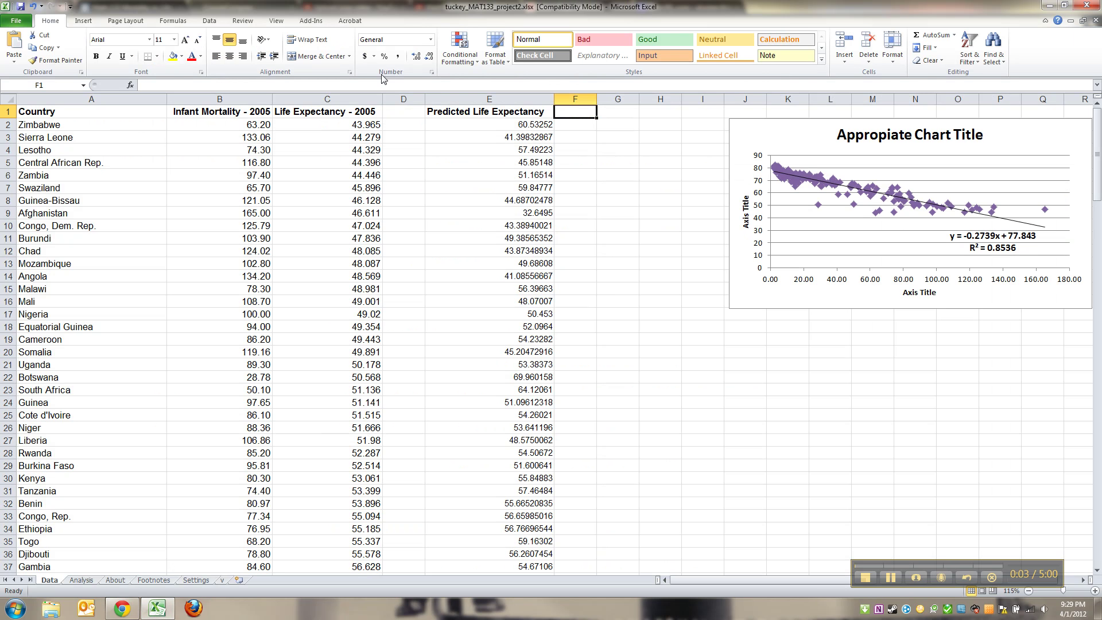
left_click_drag(485, 123, 487, 198)
left_click(486, 238)
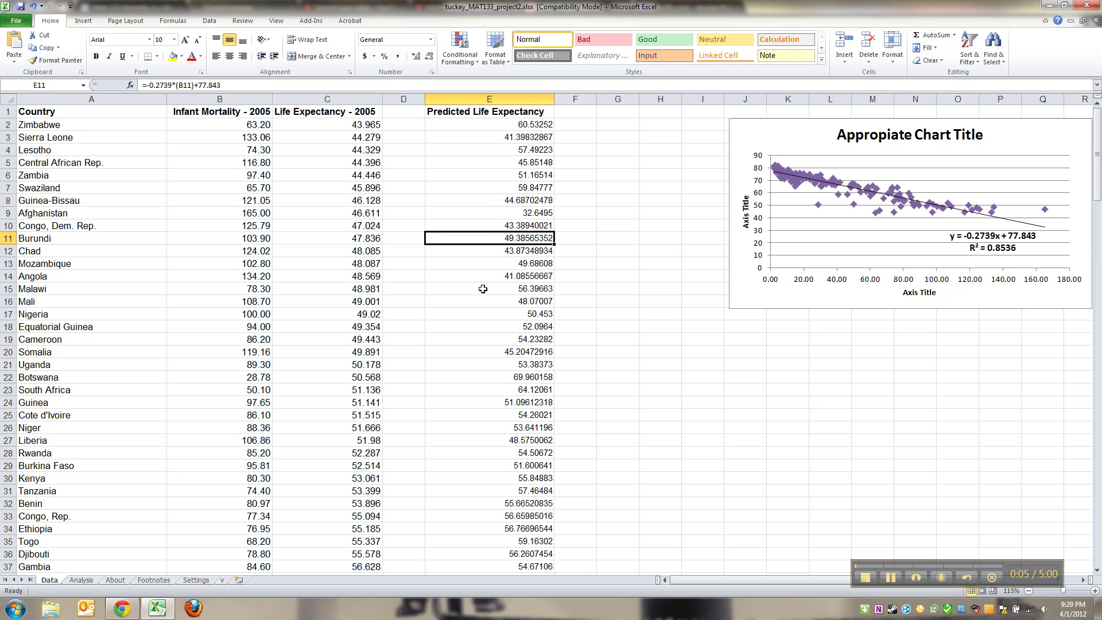
left_click(485, 124)
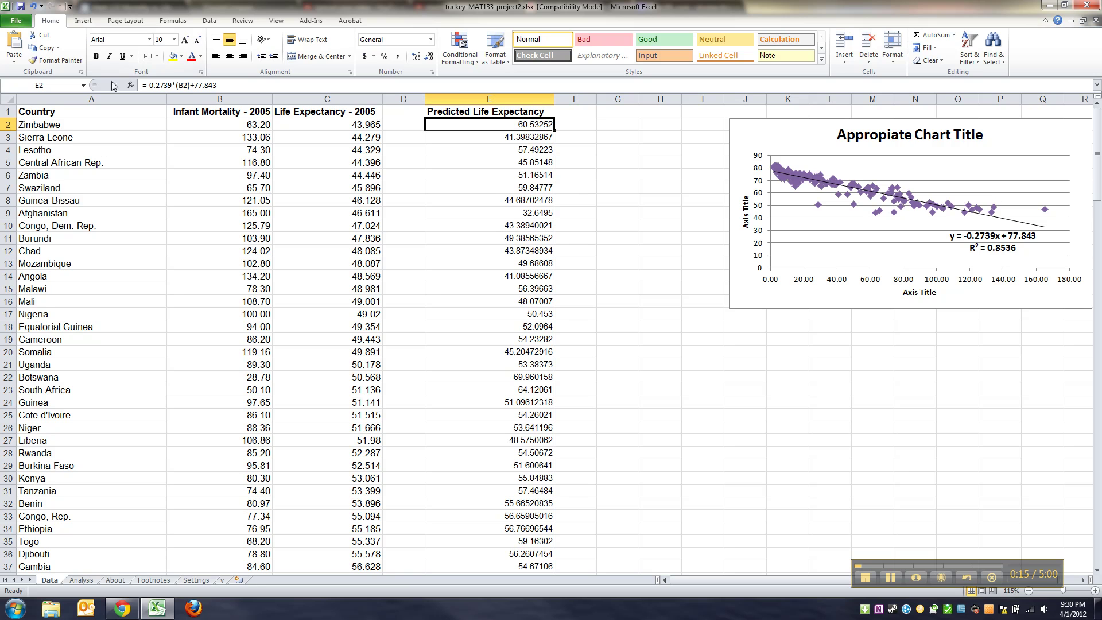
left_click(183, 86)
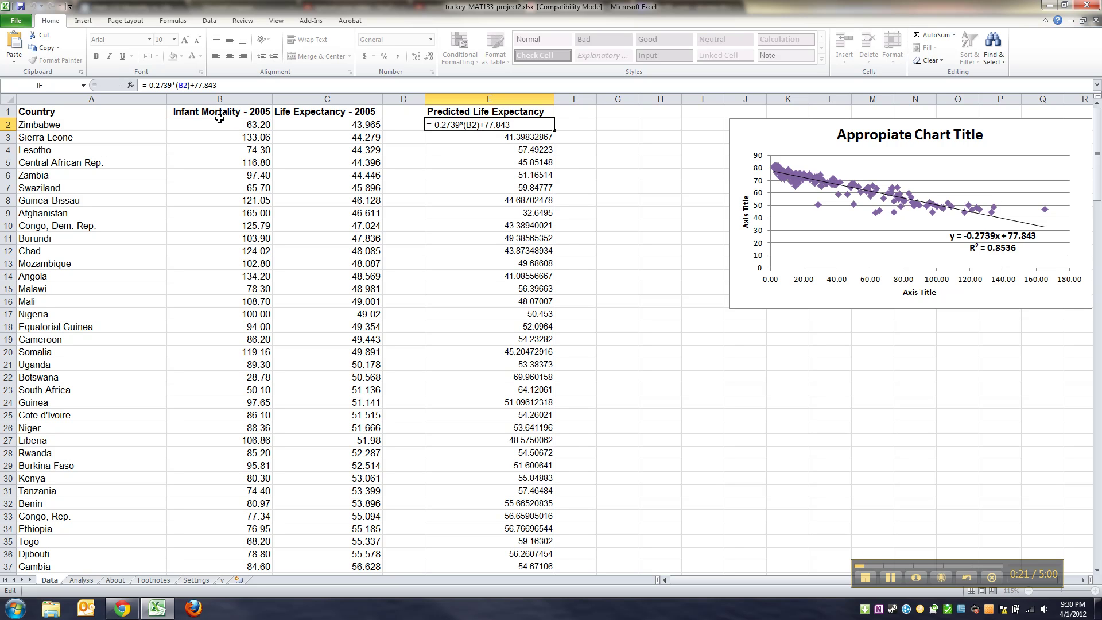
key("Return")
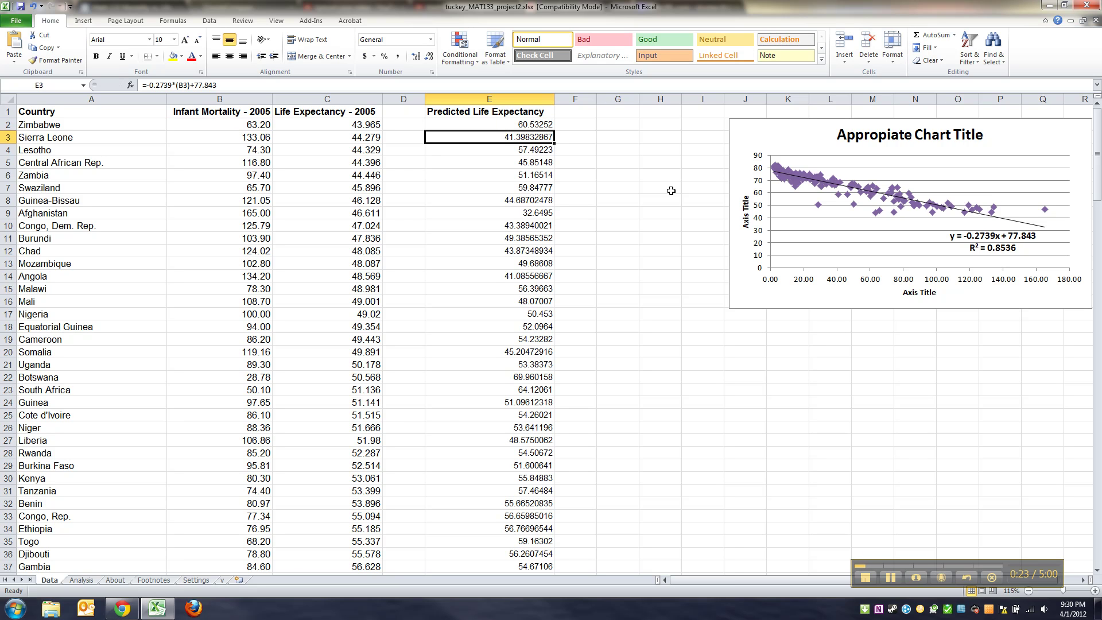
Step: Read the Part 3 steps for predicted life expectancy and residuals, then return to Excel
left_click(136, 604)
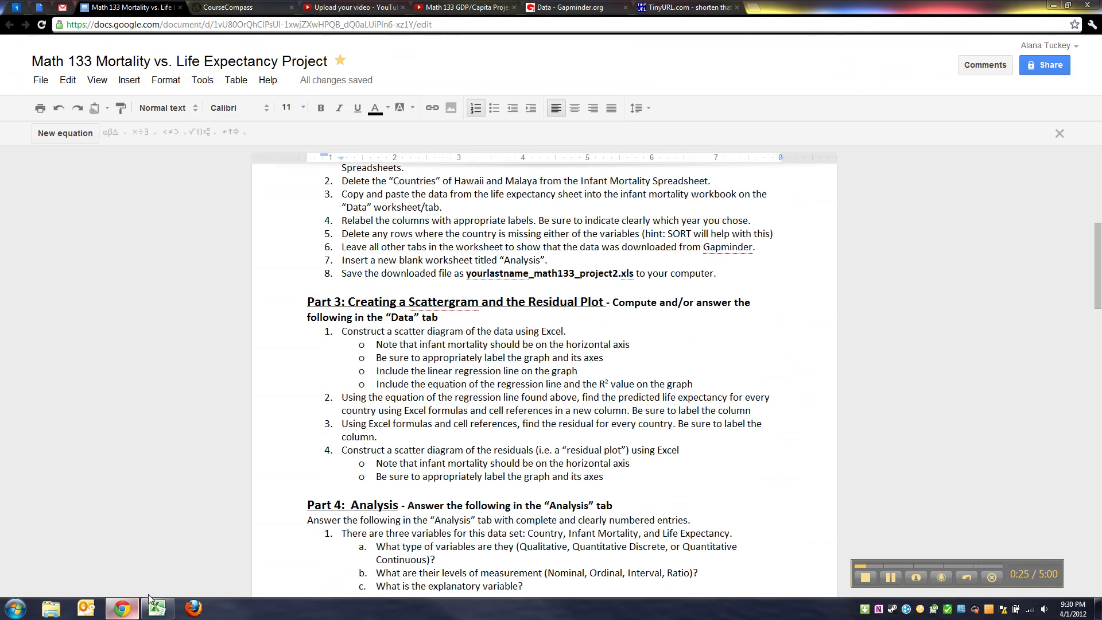
left_click(437, 385)
scroll(425, 379, "down", 1)
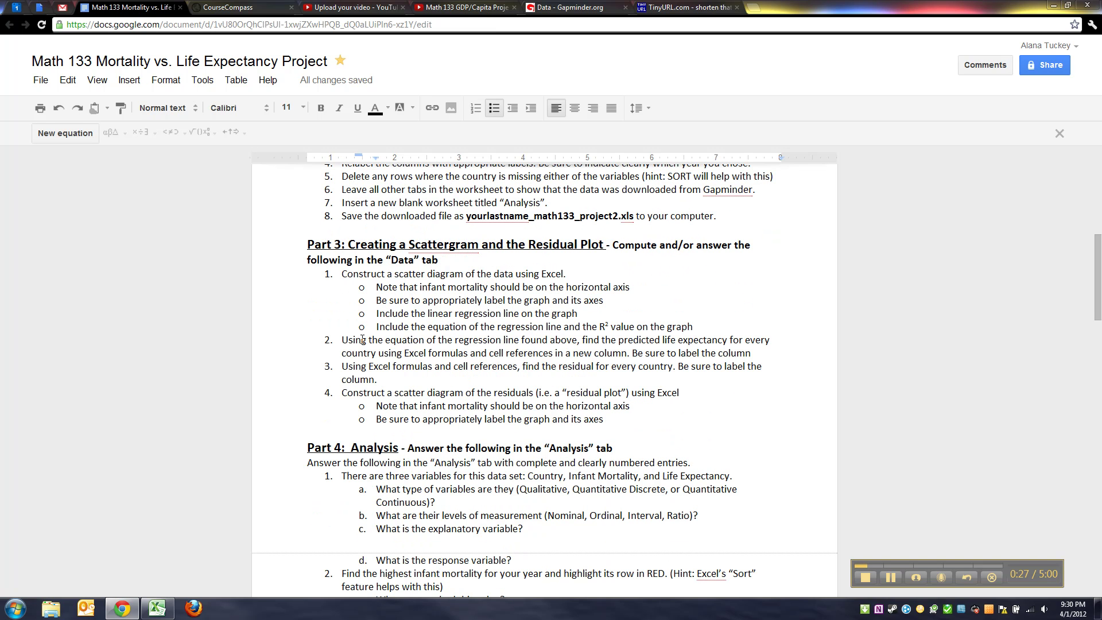
left_click_drag(362, 340, 762, 355)
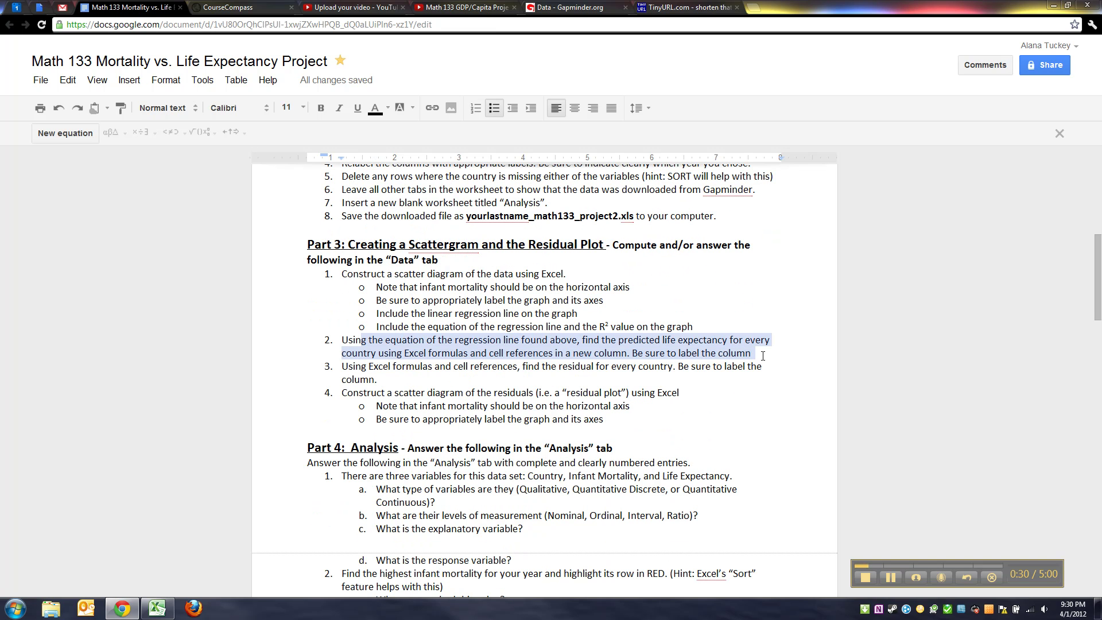
left_click(491, 373)
scroll(399, 345, "down", 1)
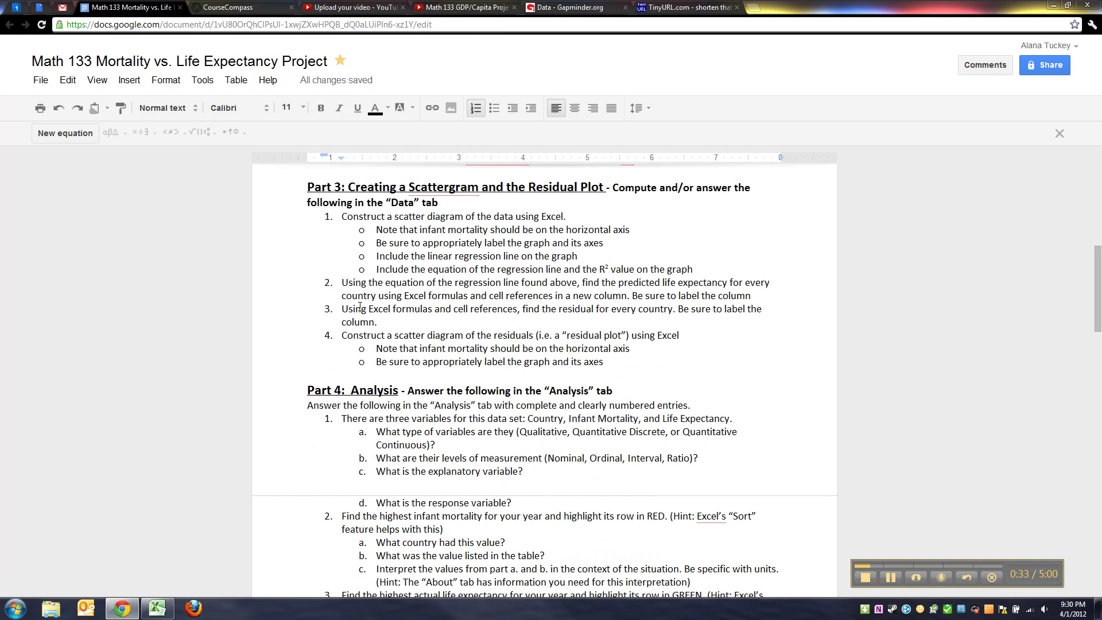
left_click_drag(357, 296, 409, 325)
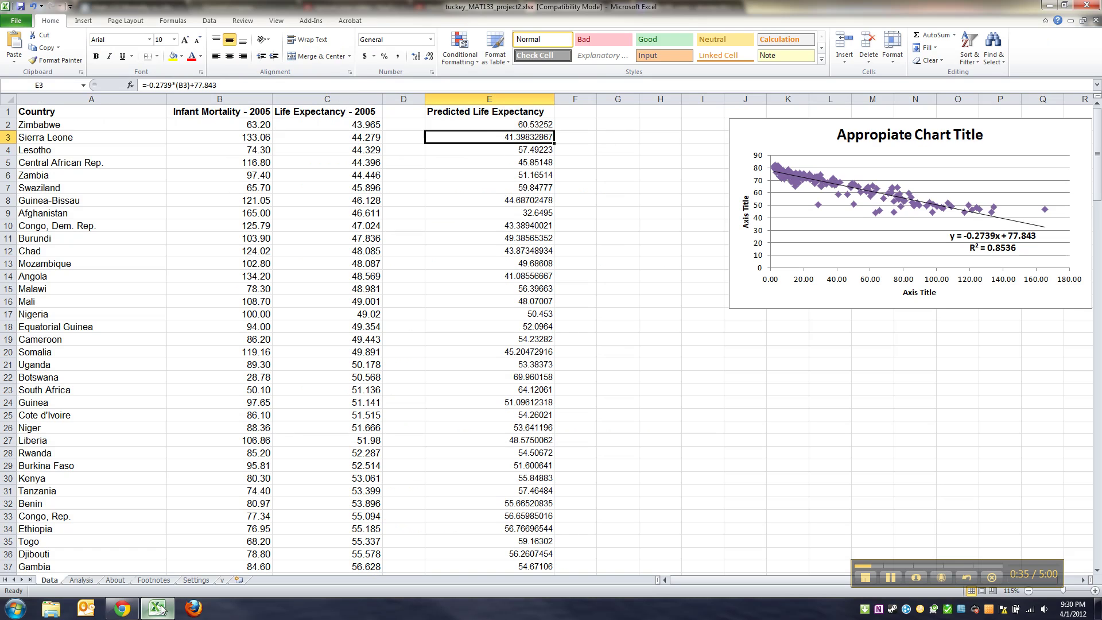
left_click(157, 608)
Step: Enter a bold 'Residual' header in cell F1
left_click(565, 109)
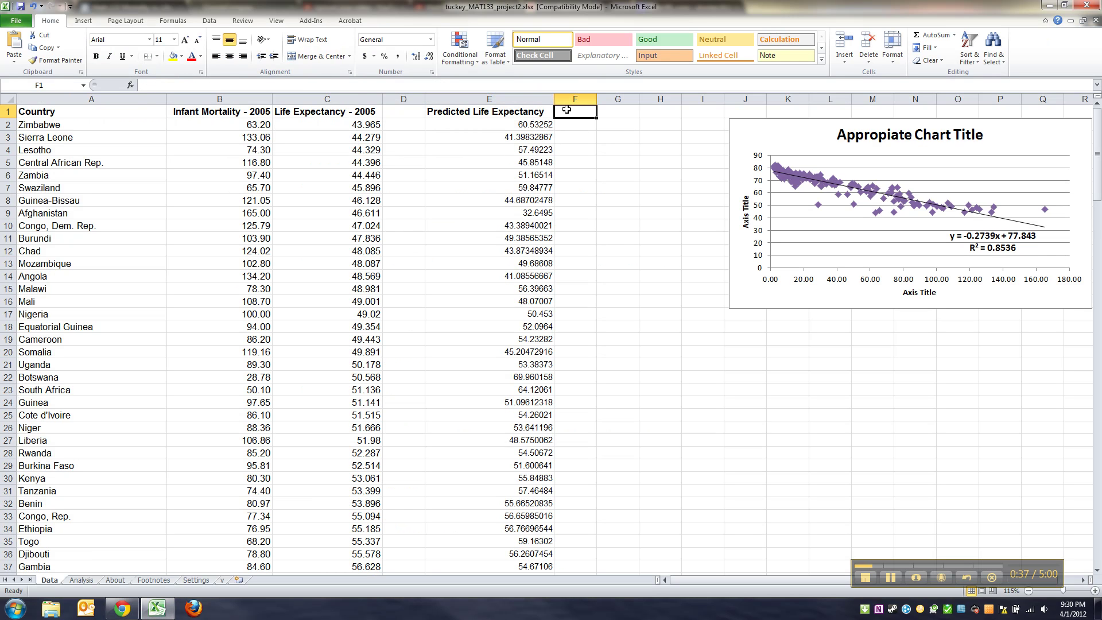
type("REs")
key("BackSpace")
key("BackSpace")
type("e")
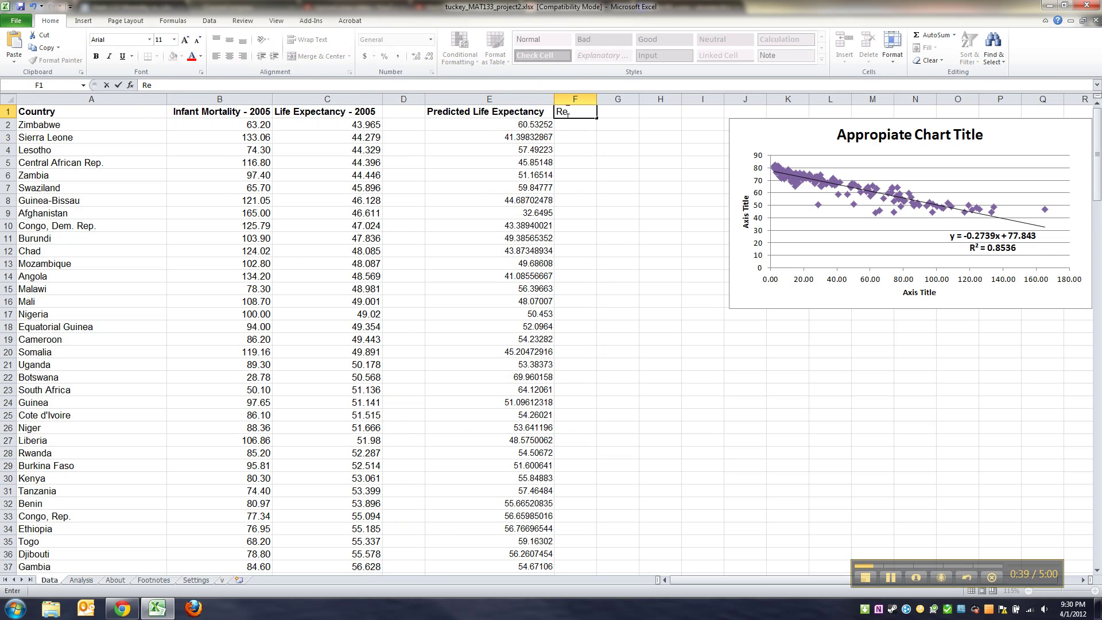
type("sidual")
key("Return")
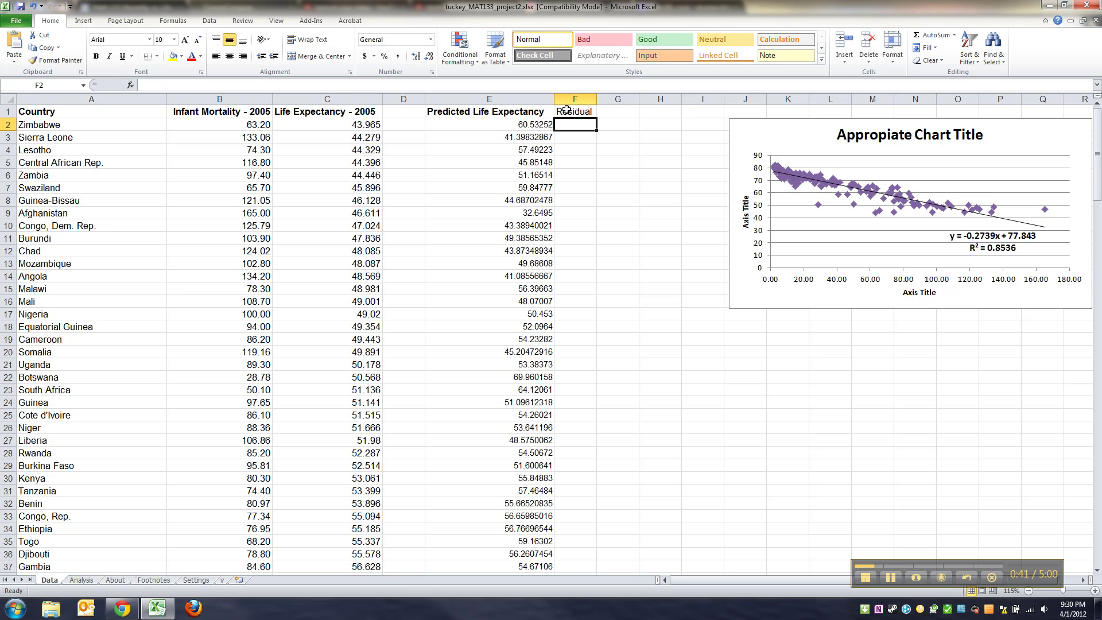
left_click(567, 110)
key("ctrl+b")
Step: Enter the first residual formula =C2-E2 in F2
left_click(576, 126)
type("=")
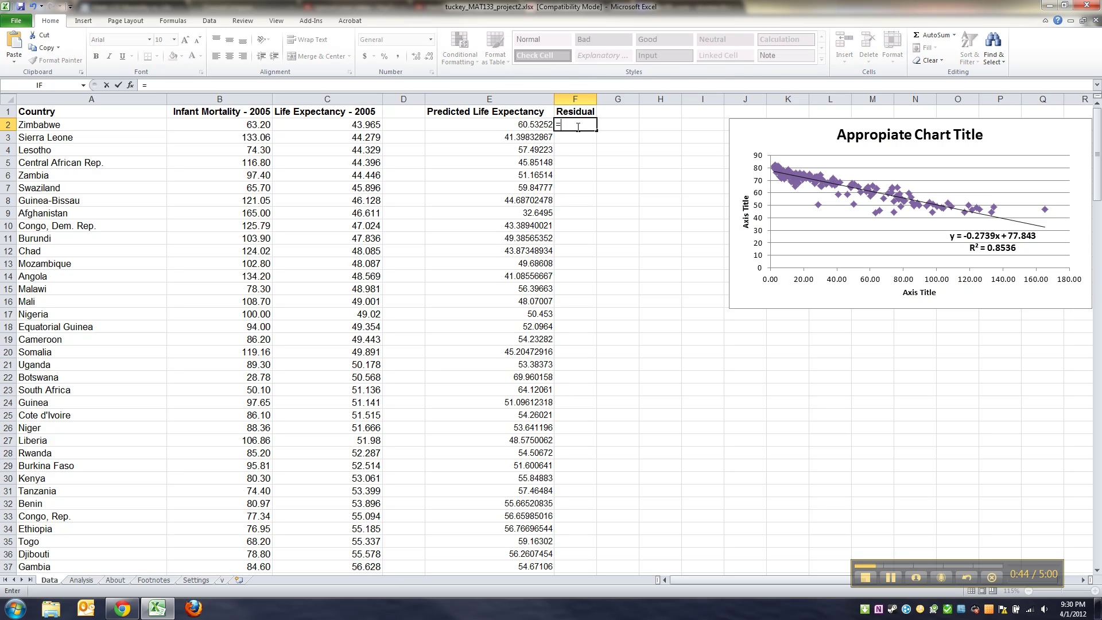
left_click(353, 125)
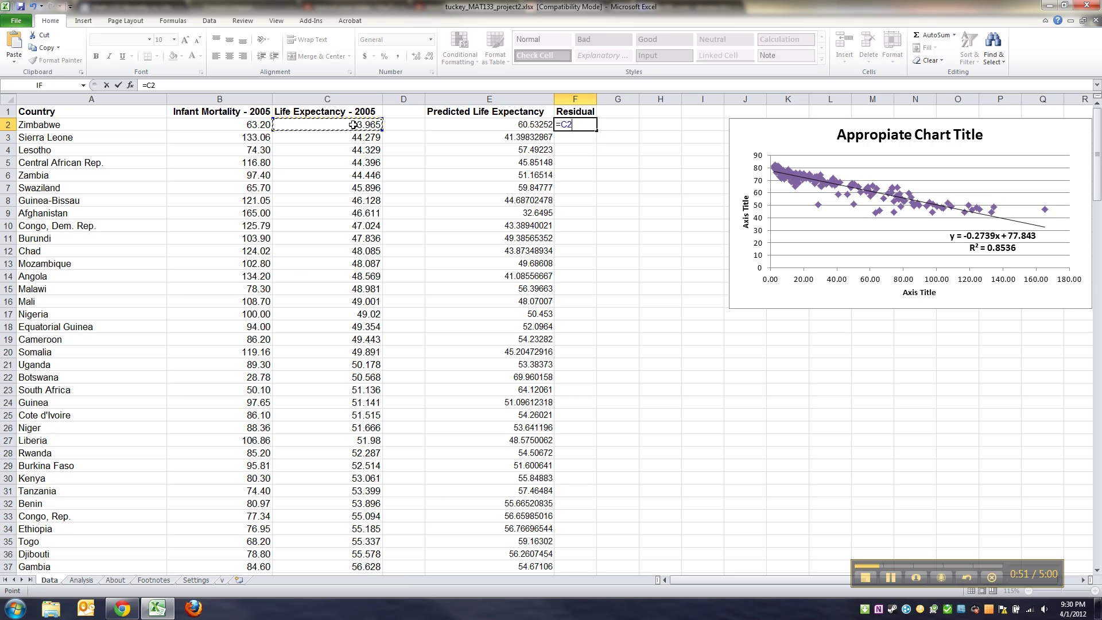
type("-")
left_click(522, 125)
key("Return")
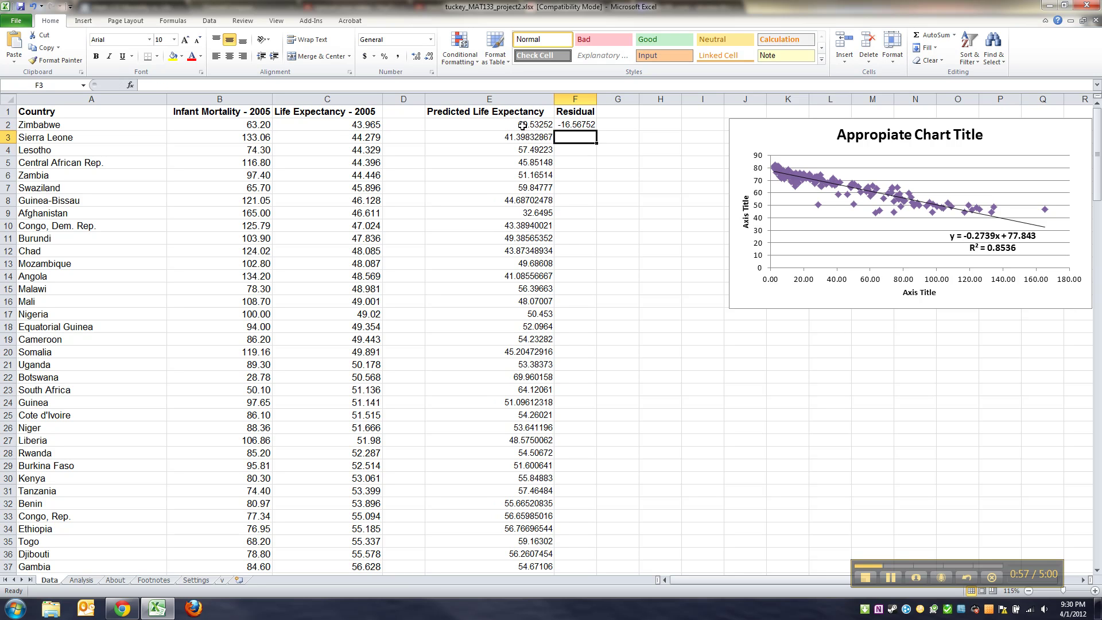
Step: Widen column F and fill the residual formula down to row 182
left_click(576, 124)
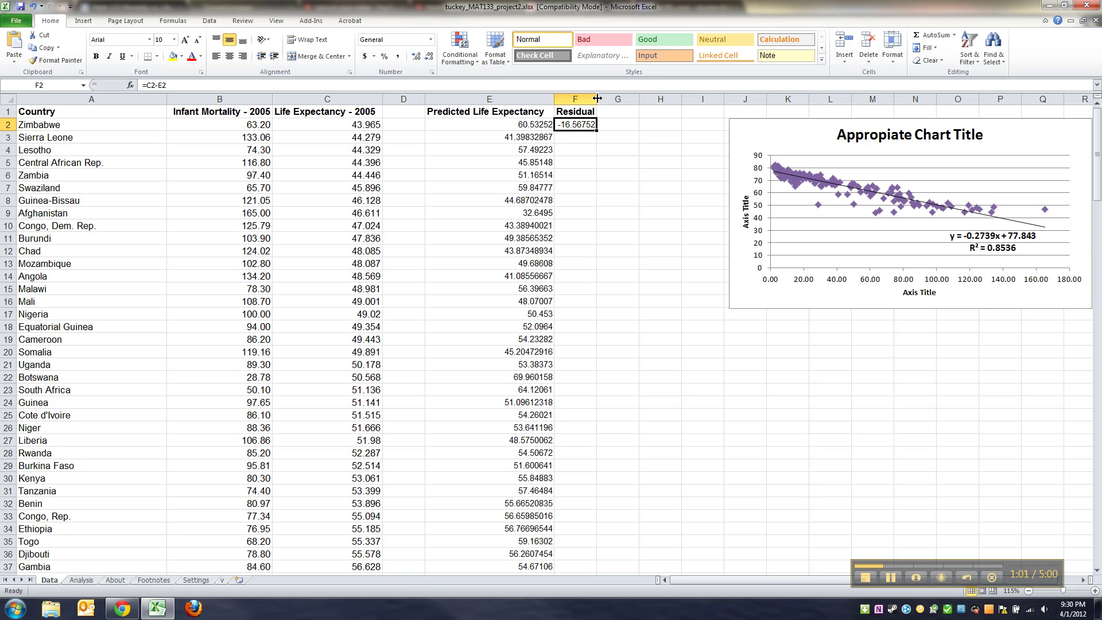
left_click_drag(596, 99, 599, 98)
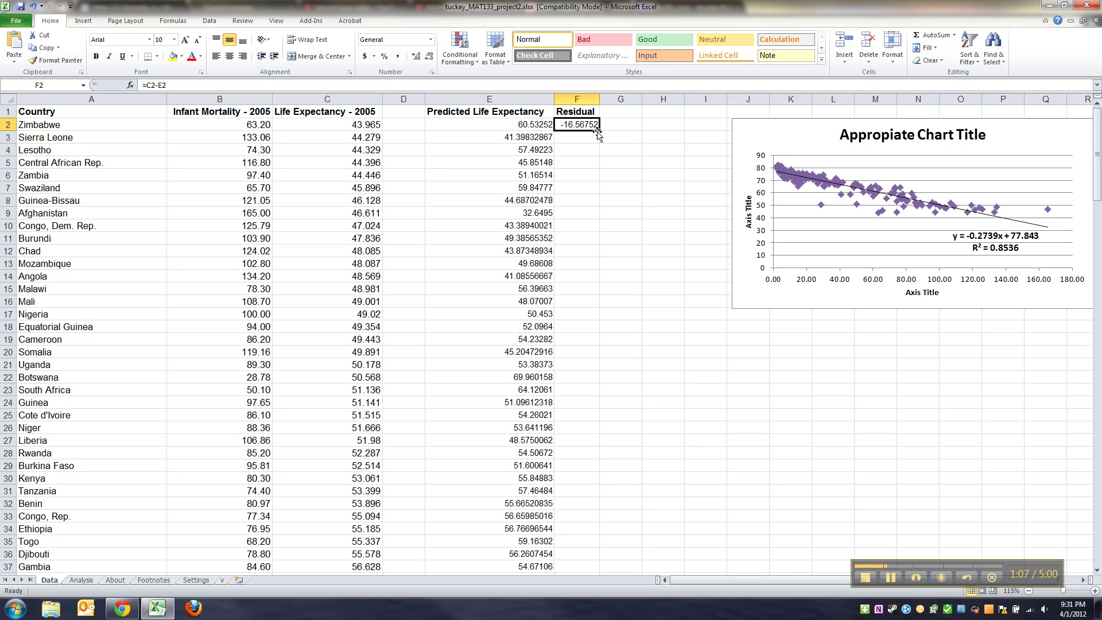
left_click_drag(598, 131, 590, 560)
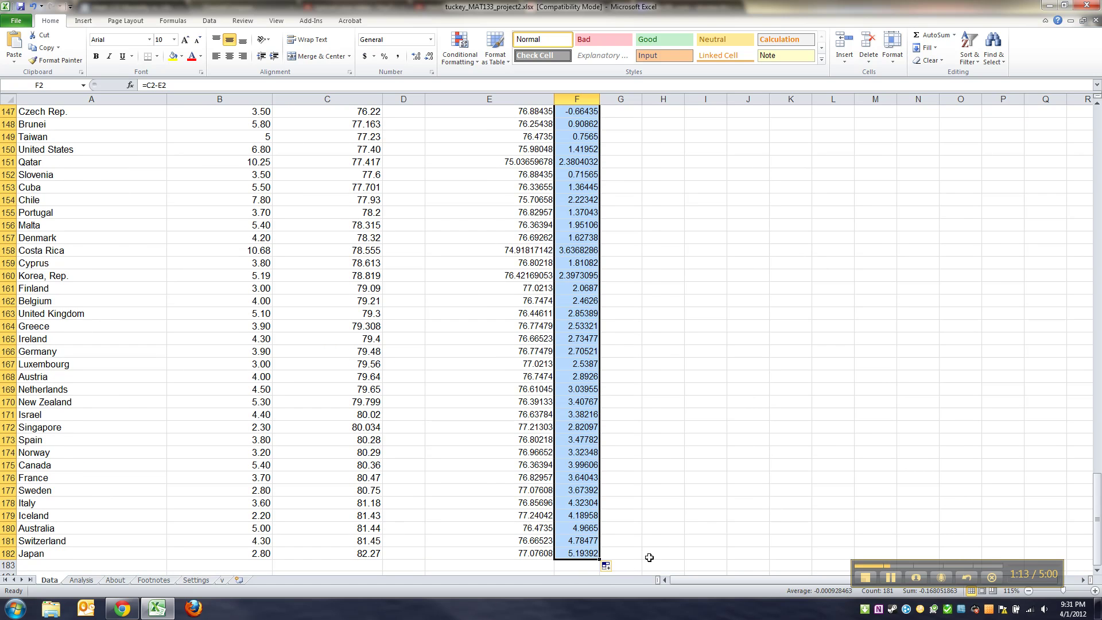
scroll(648, 487, "up", 15)
scroll(648, 486, "up", 20)
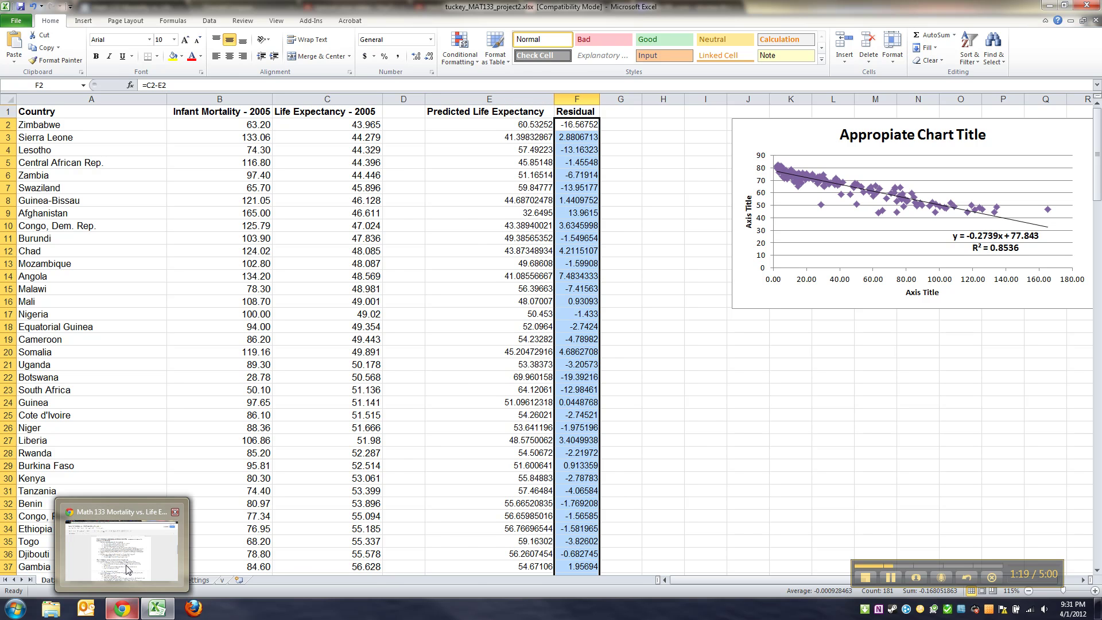
left_click(129, 570)
Step: Read the residual plot step and its horizontal axis note, then return to Excel
left_click(527, 349)
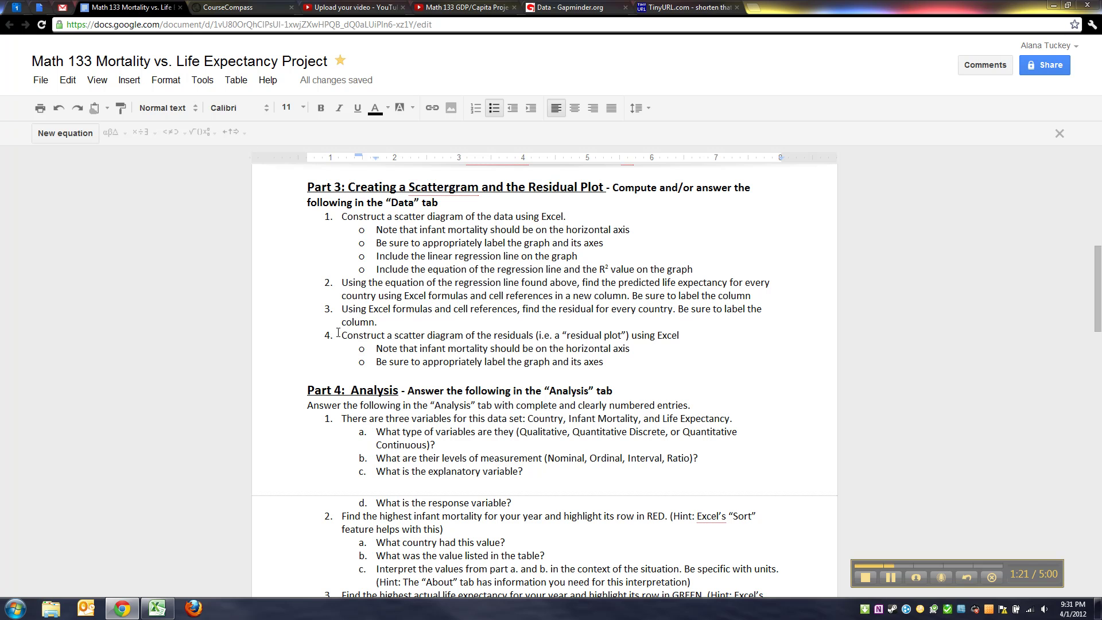
left_click_drag(342, 332, 405, 333)
left_click(404, 333)
left_click(500, 351)
left_click(157, 608)
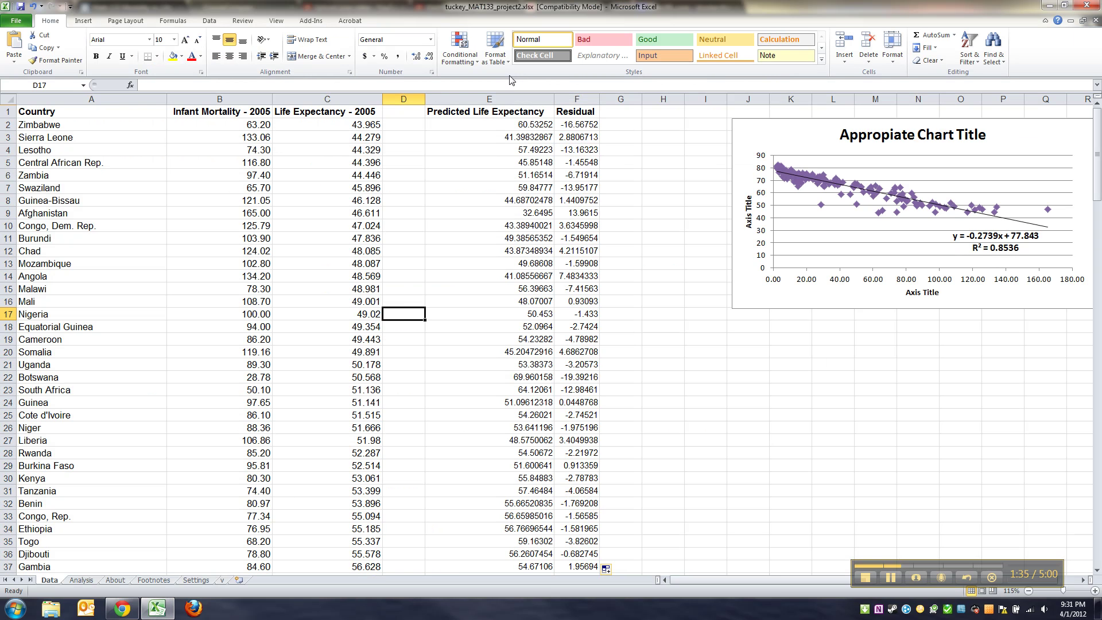
Step: Select Infant Mortality - 2005 column B together with Residual column F
left_click(575, 103)
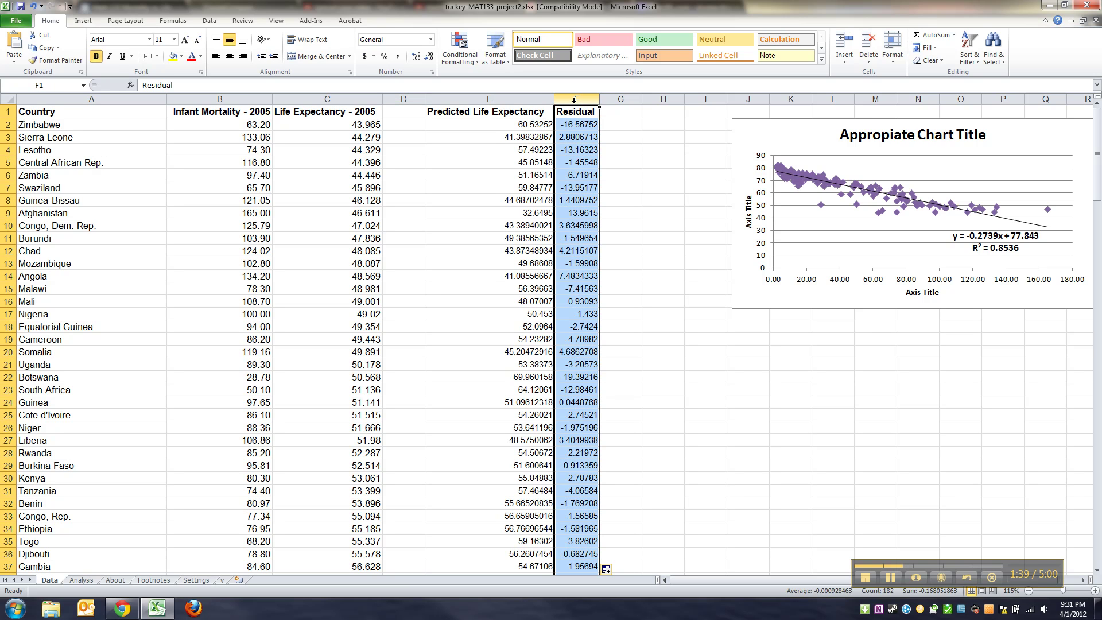
left_click(241, 100, "shift")
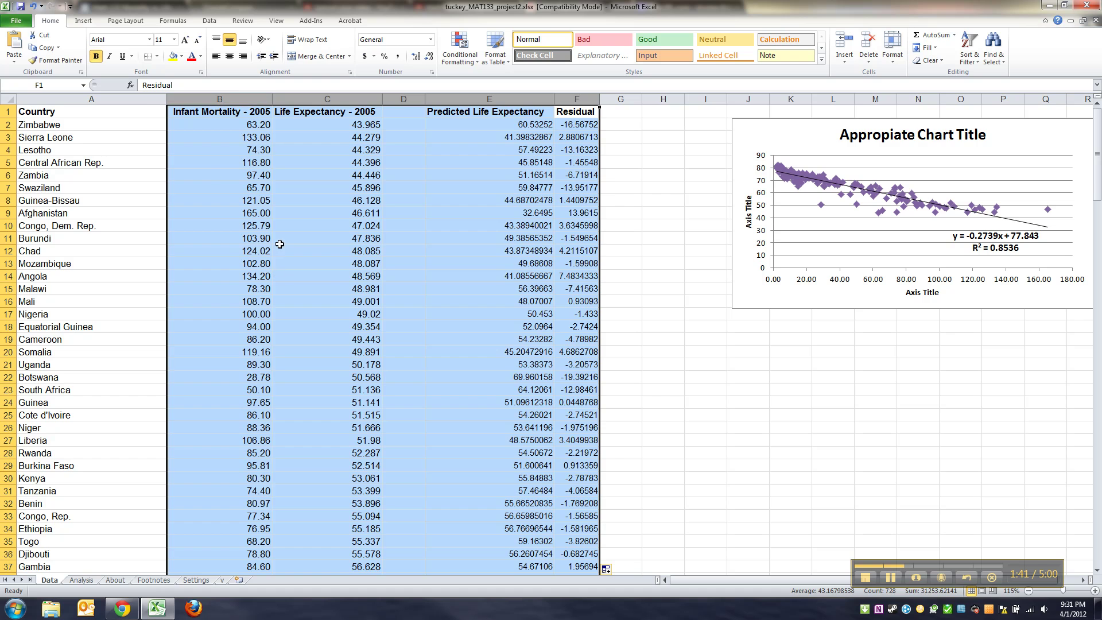
left_click(216, 162)
left_click(225, 102)
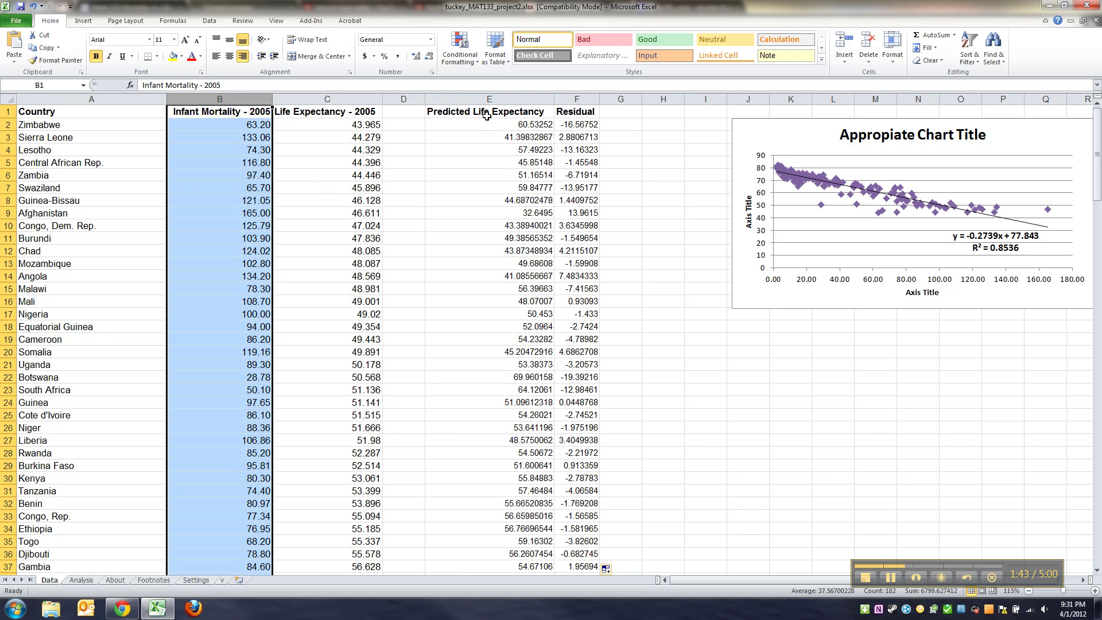
left_click(594, 101, "ctrl")
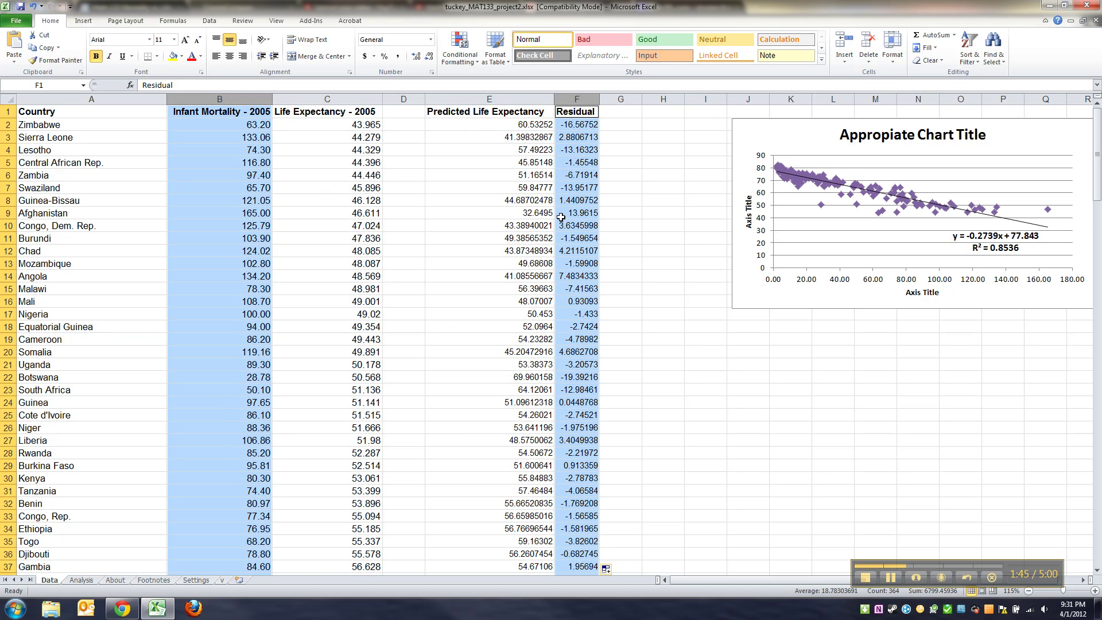
left_click(574, 138)
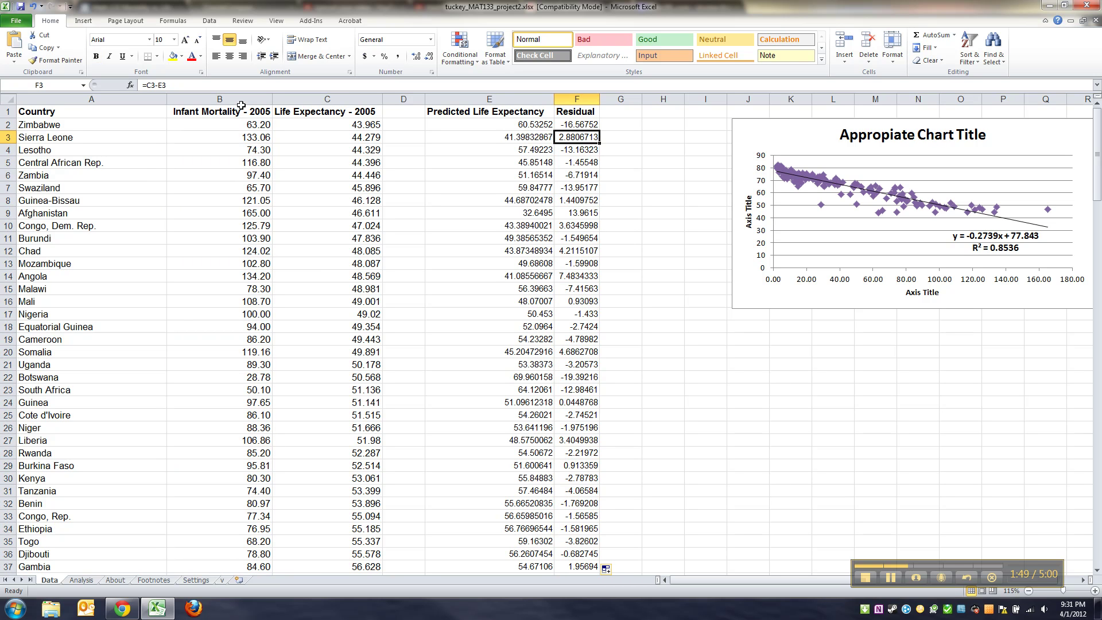
left_click(234, 136)
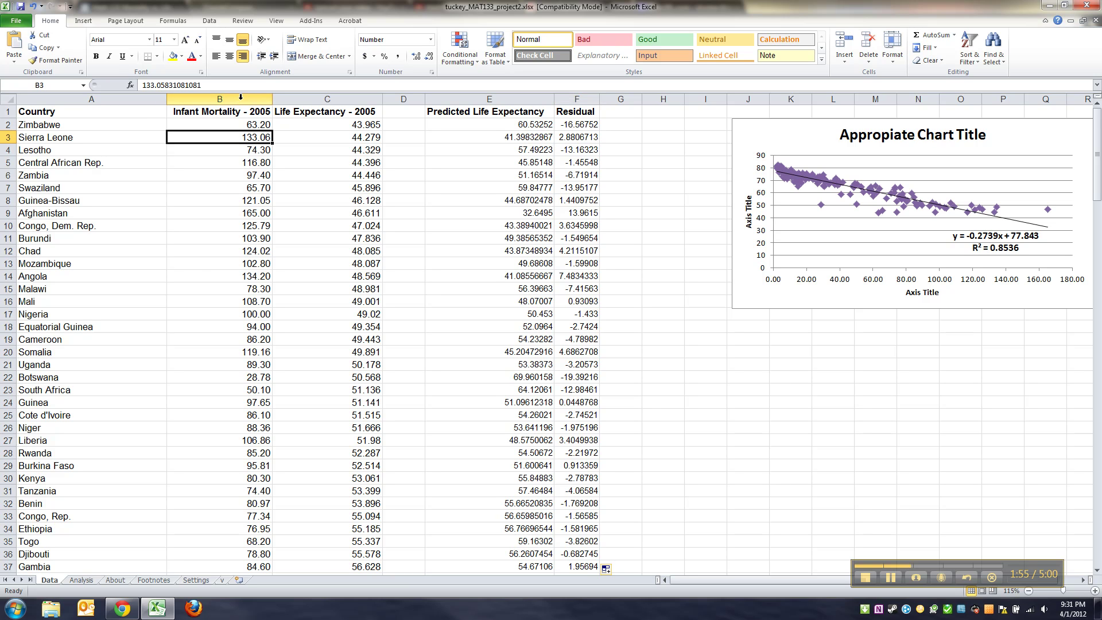
left_click(240, 97)
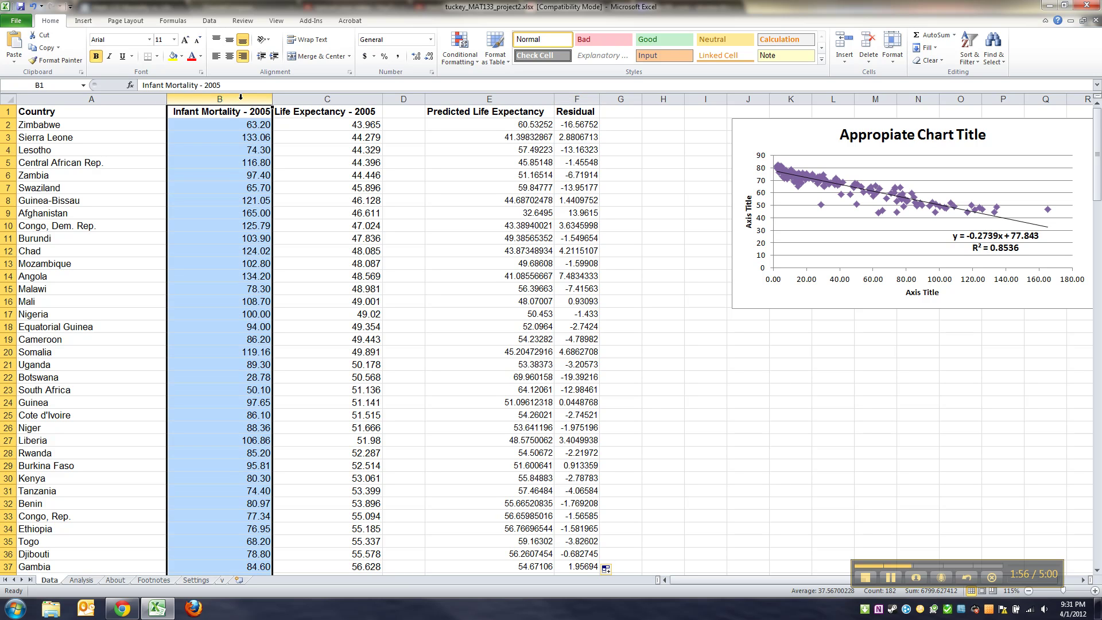
left_click(566, 98, "ctrl")
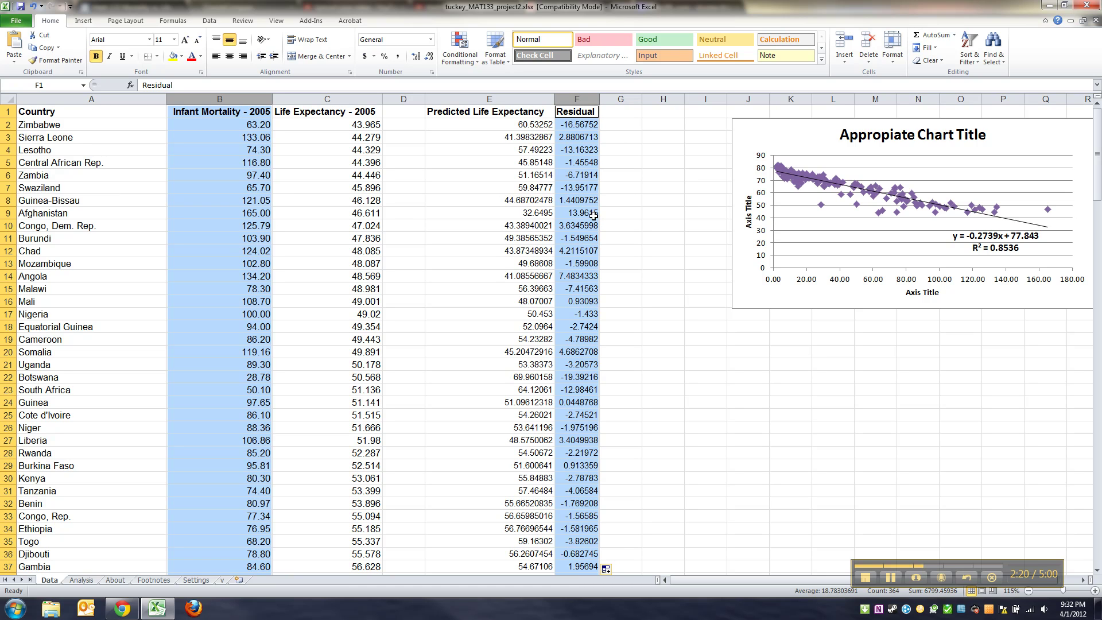
left_click(245, 97)
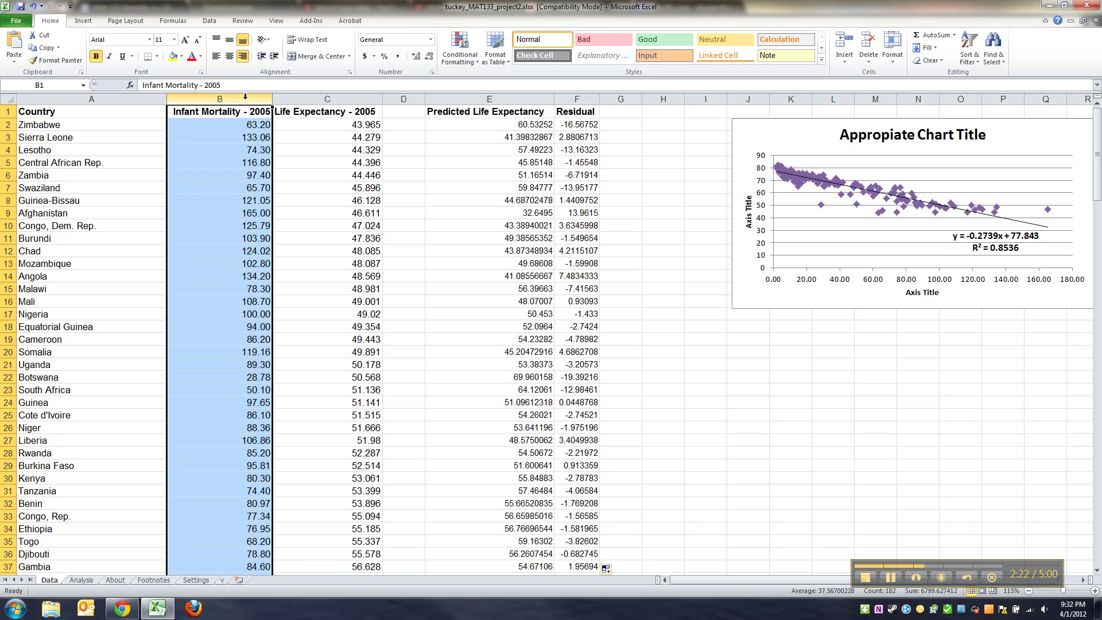
left_click(578, 96, "ctrl")
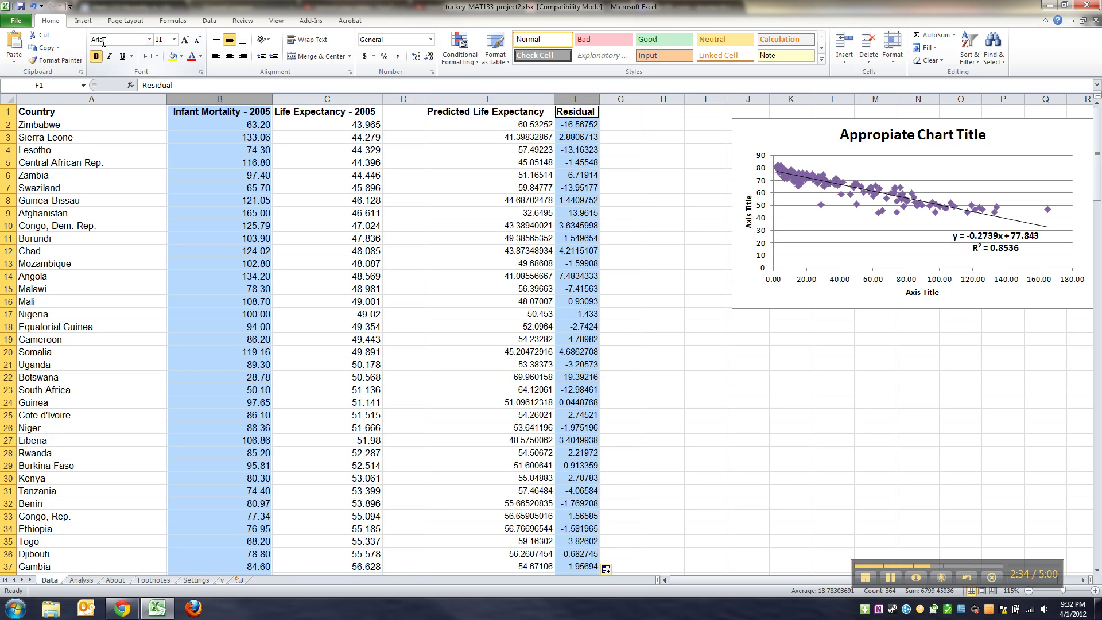
left_click(85, 21)
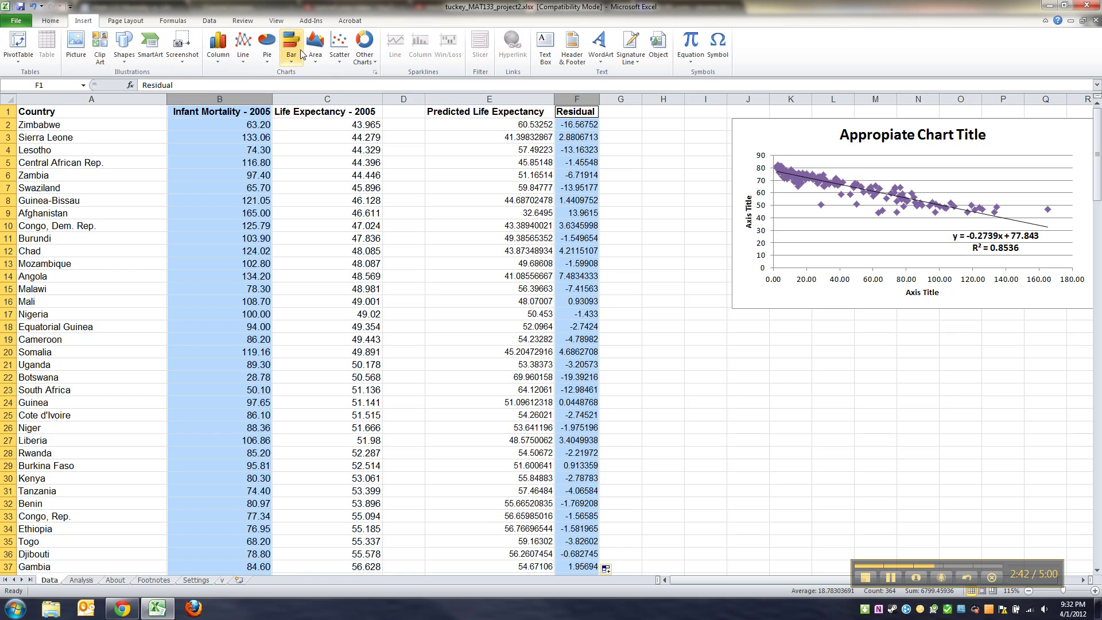
Step: Insert a markers-only scatter chart of the residuals and delete its legend
left_click(334, 44)
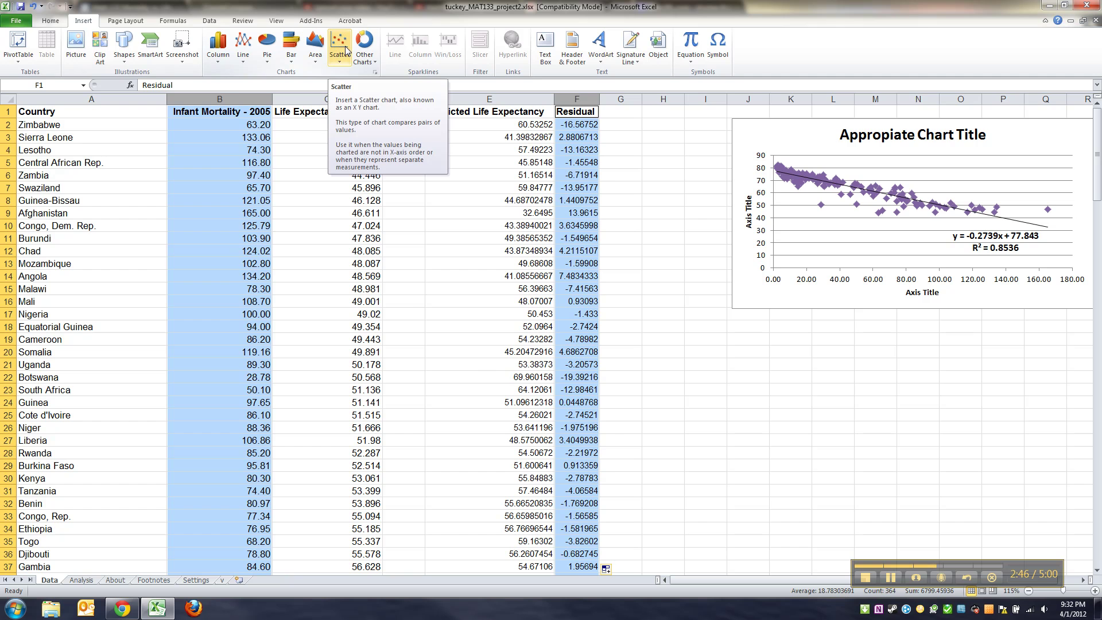
left_click(339, 48)
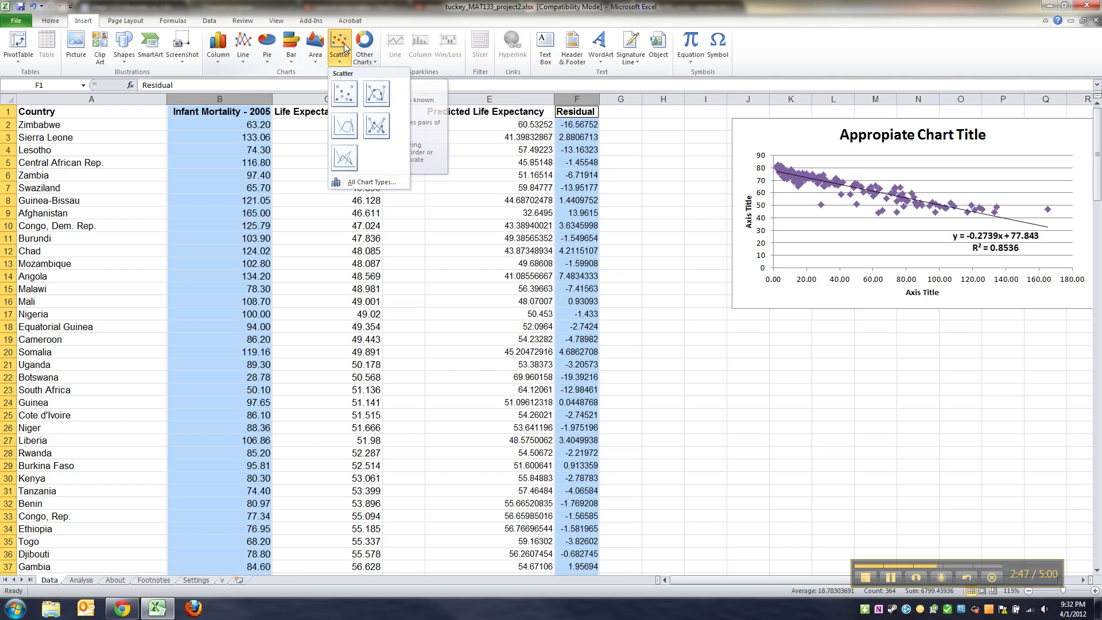
left_click(343, 93)
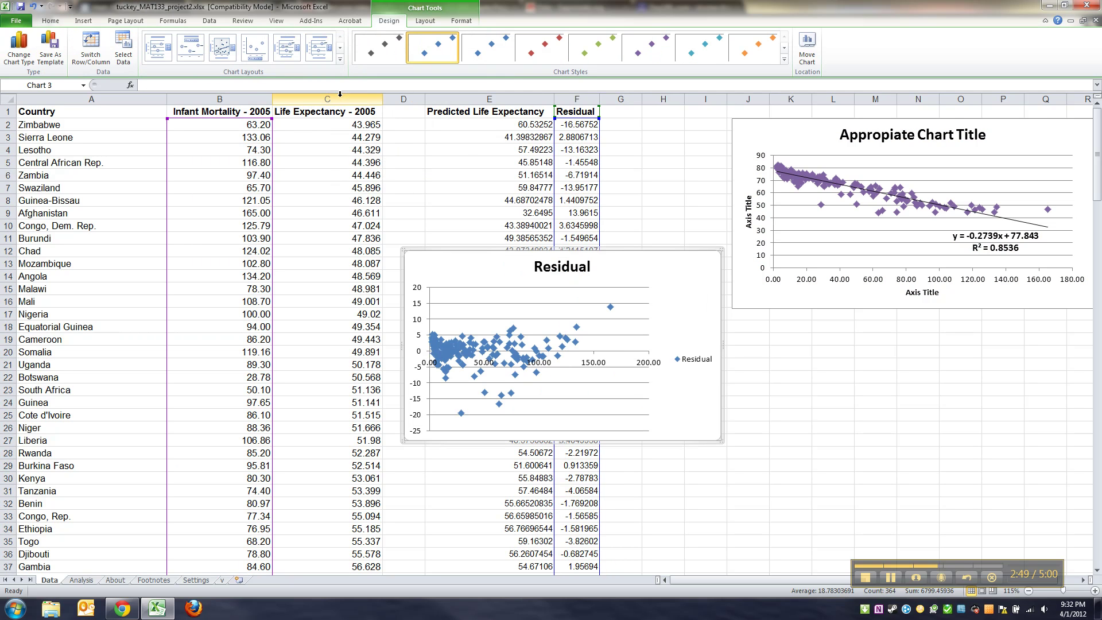
left_click(691, 361)
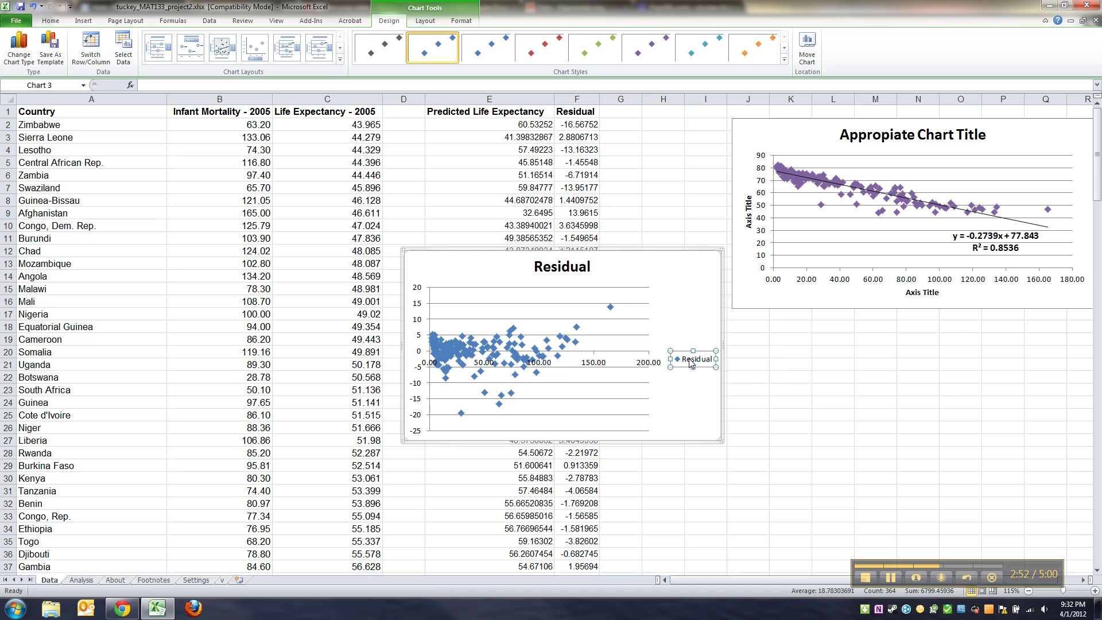
key("Delete")
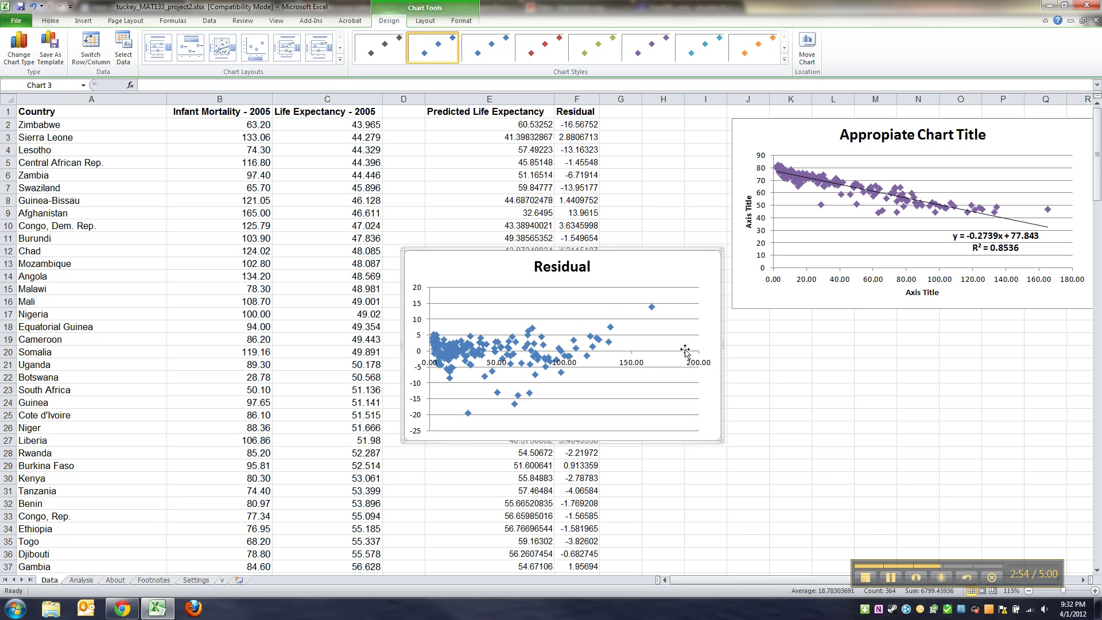
Step: Place the residual chart beneath the regression chart, shift both left, and widen it
left_click_drag(628, 255, 949, 321)
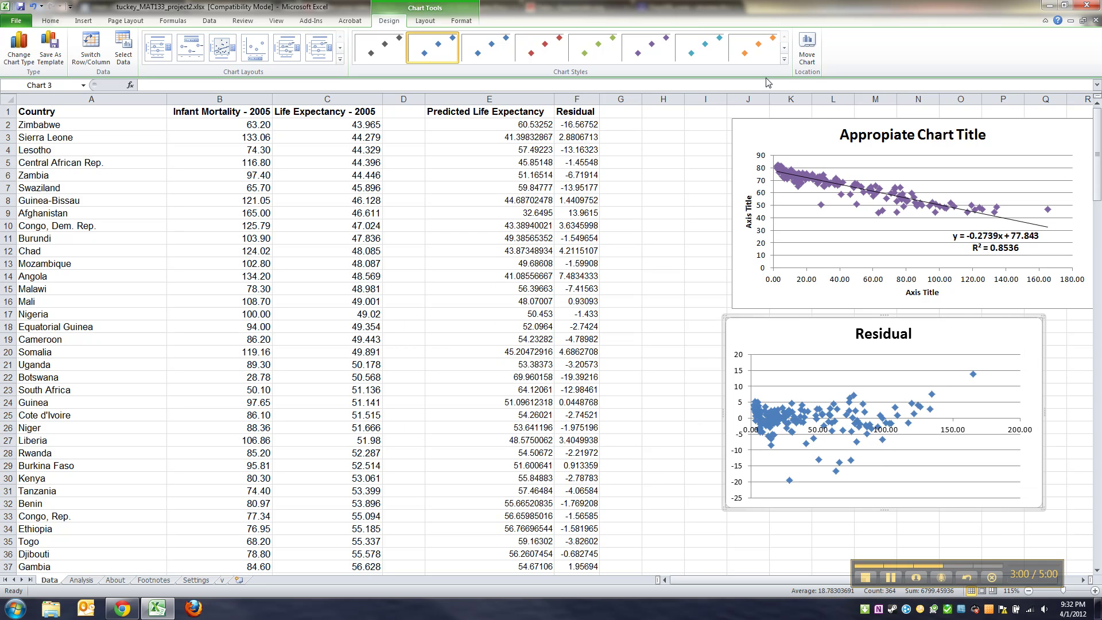
left_click_drag(758, 127, 642, 119)
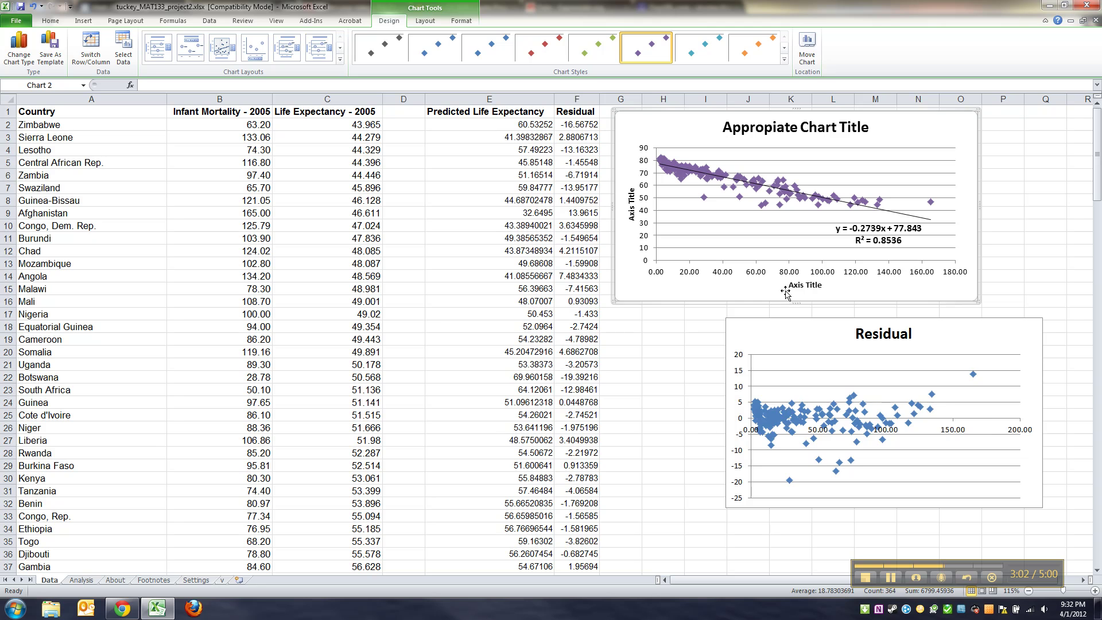
left_click_drag(761, 323, 660, 318)
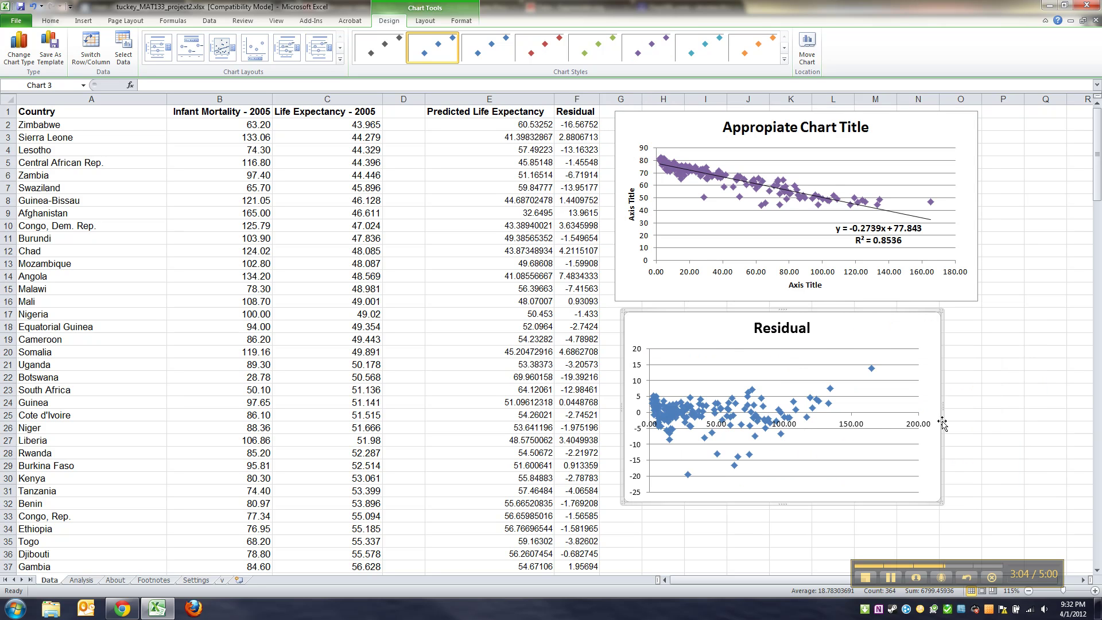
left_click_drag(942, 405, 983, 404)
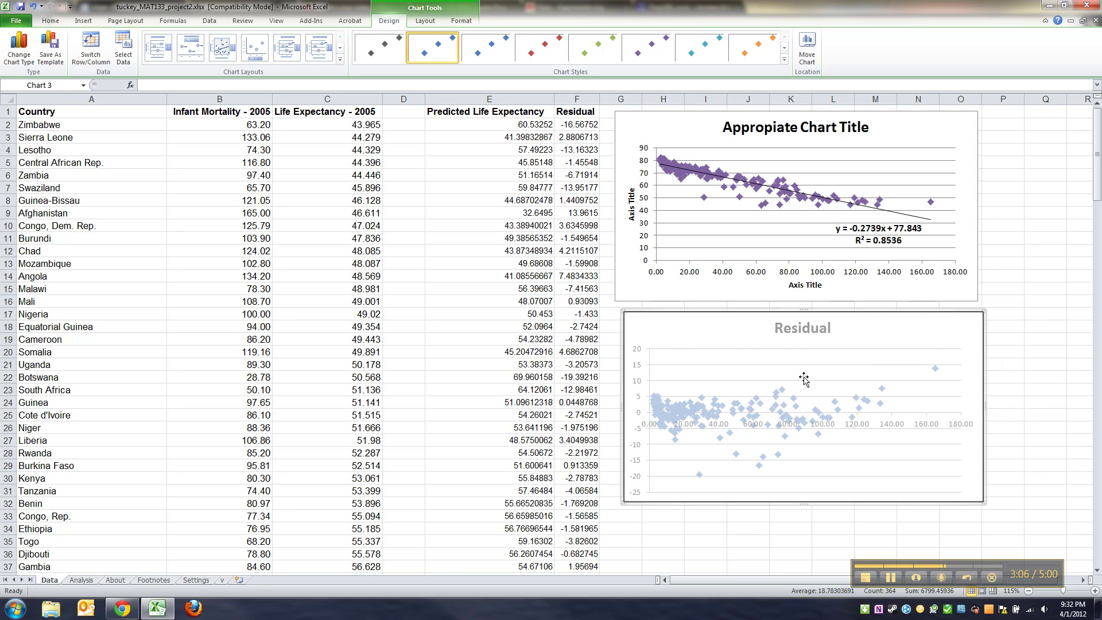
Step: Rename the residual chart's title to 'Appropriate Title'
double_click(807, 328)
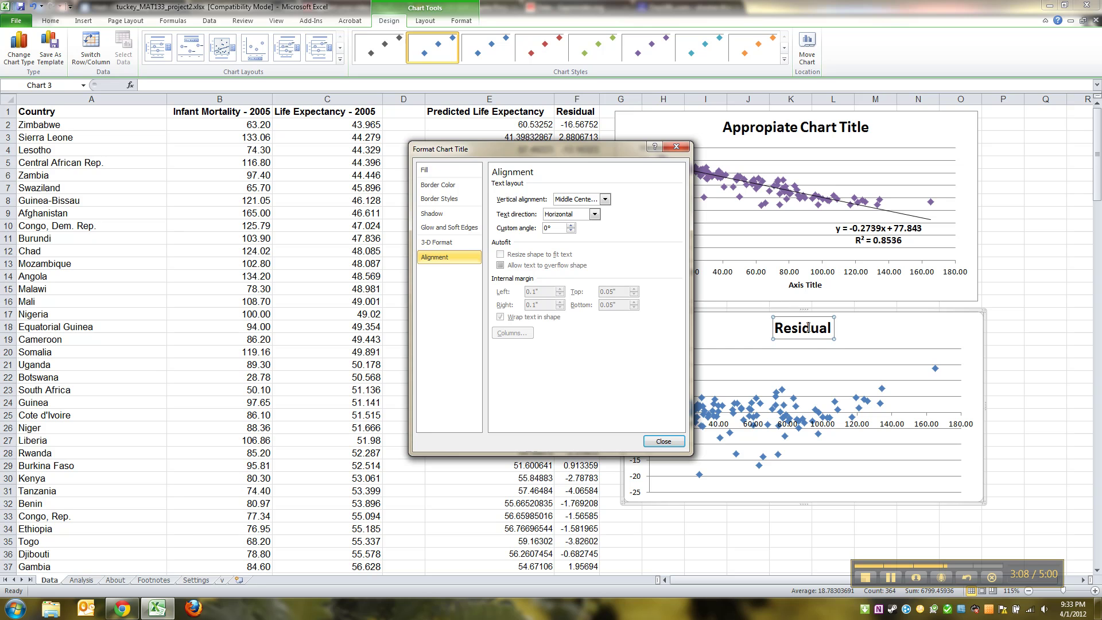
left_click(663, 441)
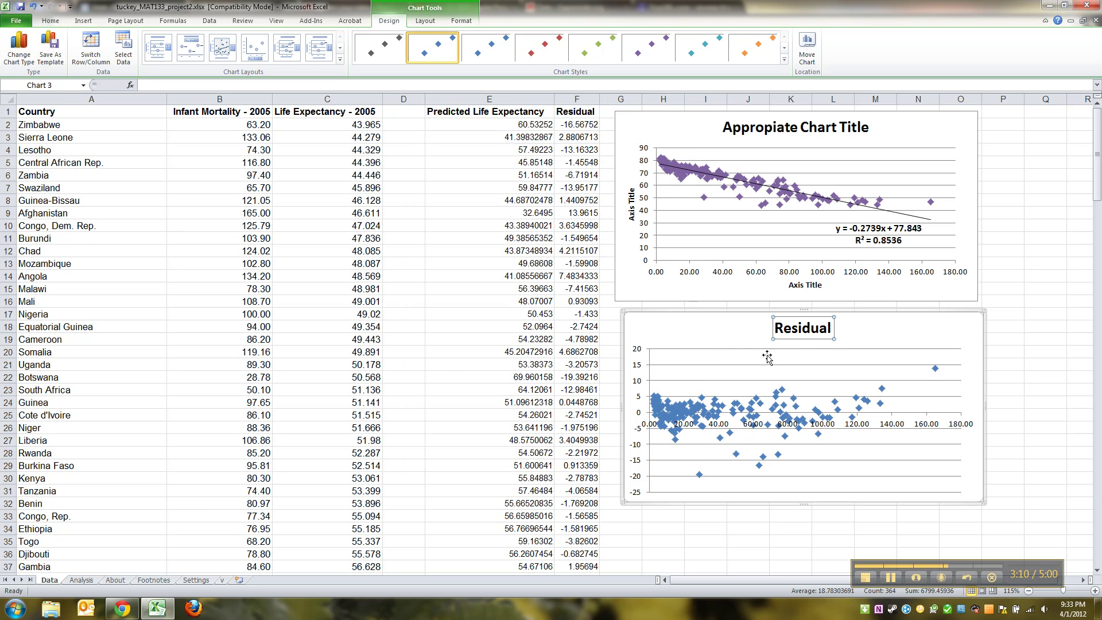
double_click(807, 327)
type("Appropruiate")
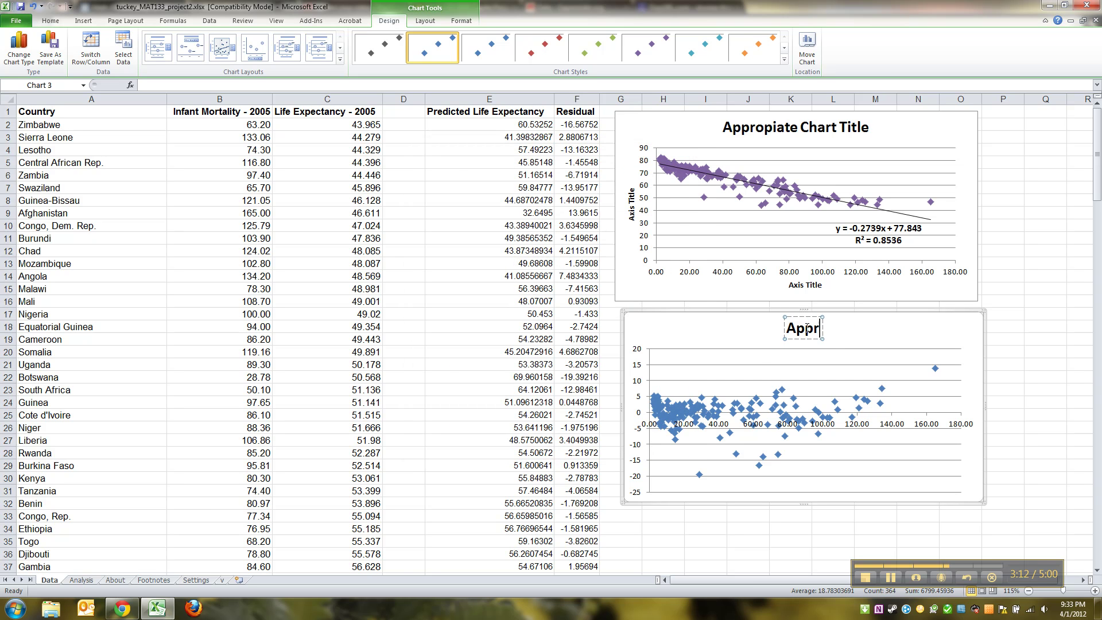
key("BackSpace")
key("BackSpace")
key("BackSpace")
key("BackSpace")
key("BackSpace")
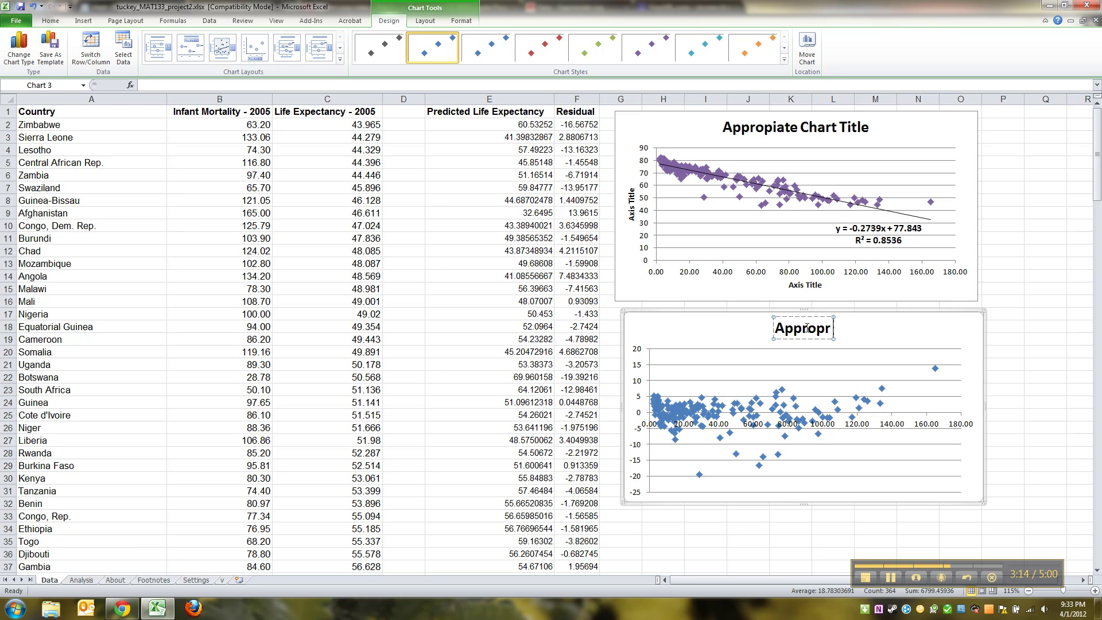
type("iate Title")
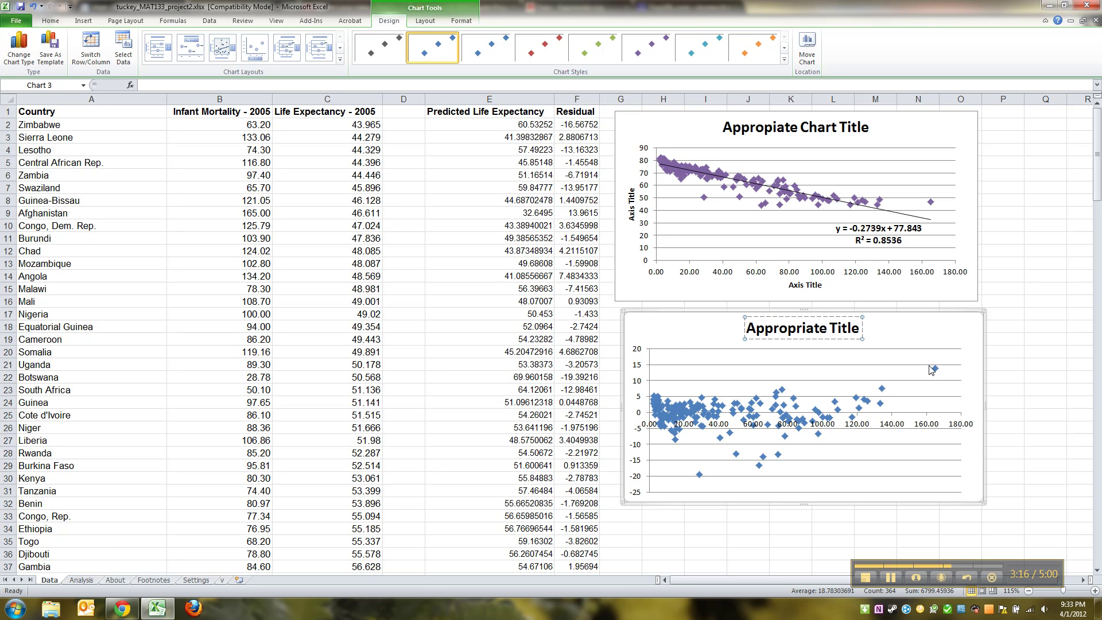
left_click(936, 487)
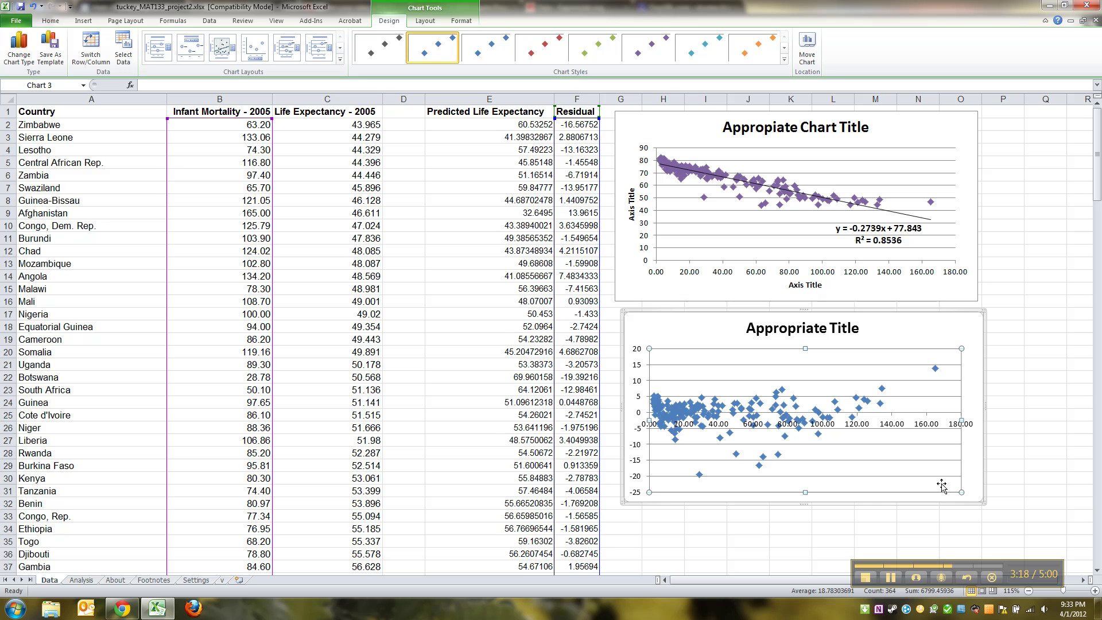
left_click(967, 415)
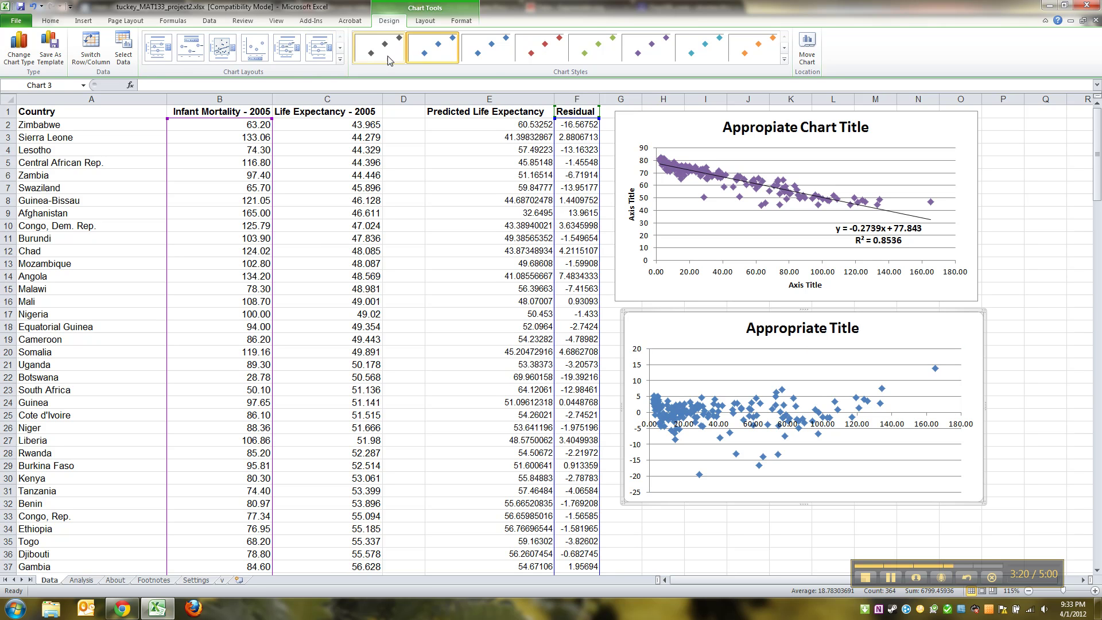
Step: Add a rotated vertical axis title and a horizontal title below the axis, then nudge the chart
left_click(434, 26)
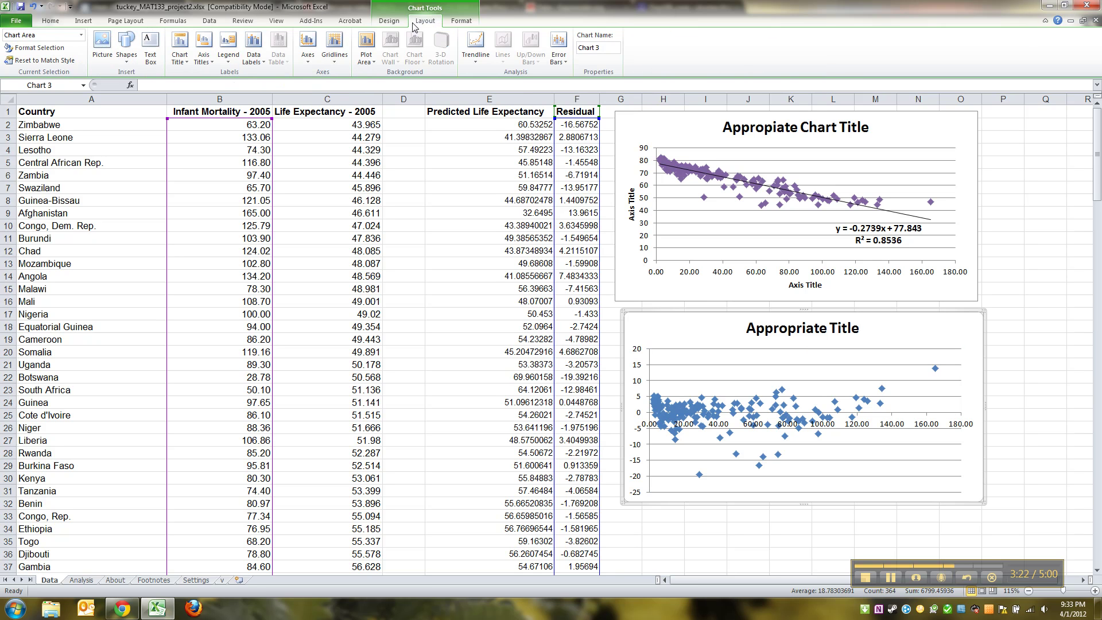
left_click(213, 62)
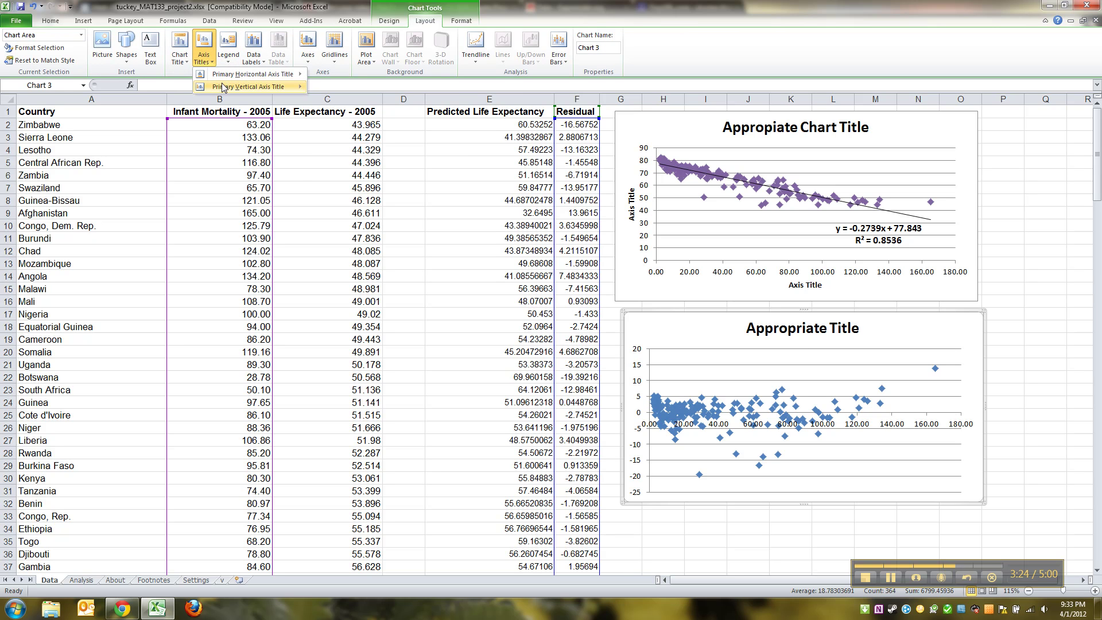
mouse_move(225, 86)
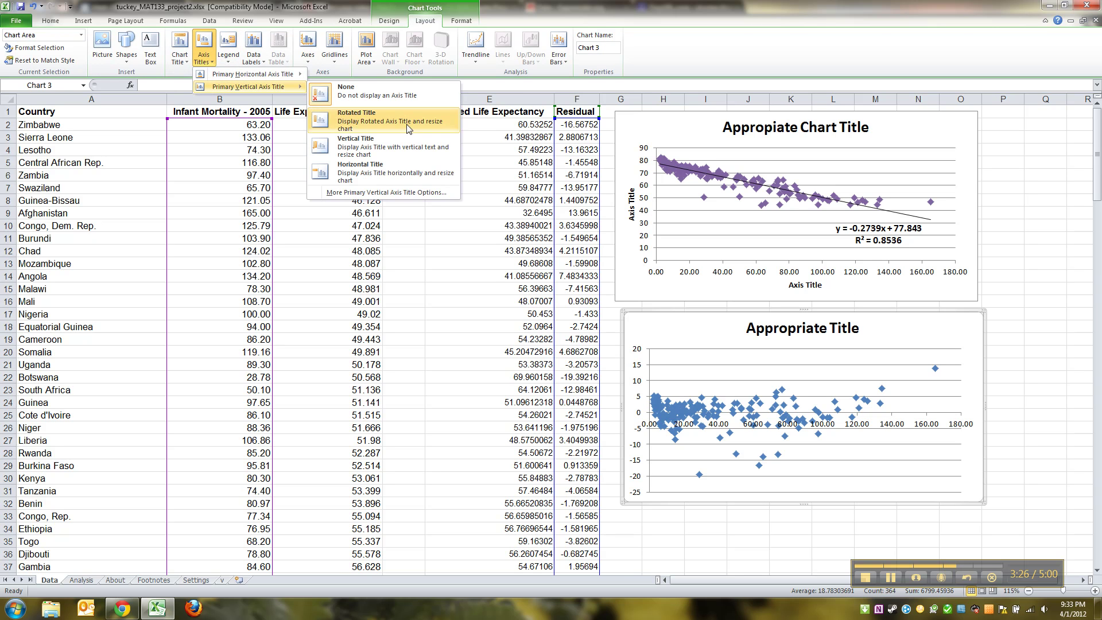
left_click(352, 131)
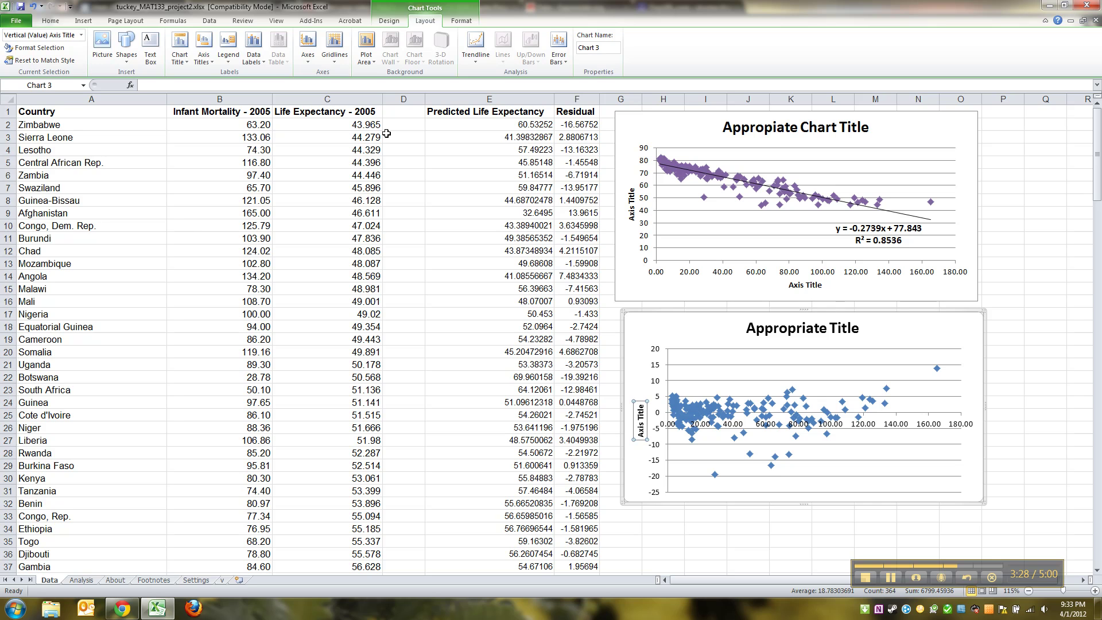
left_click(204, 55)
mouse_move(252, 74)
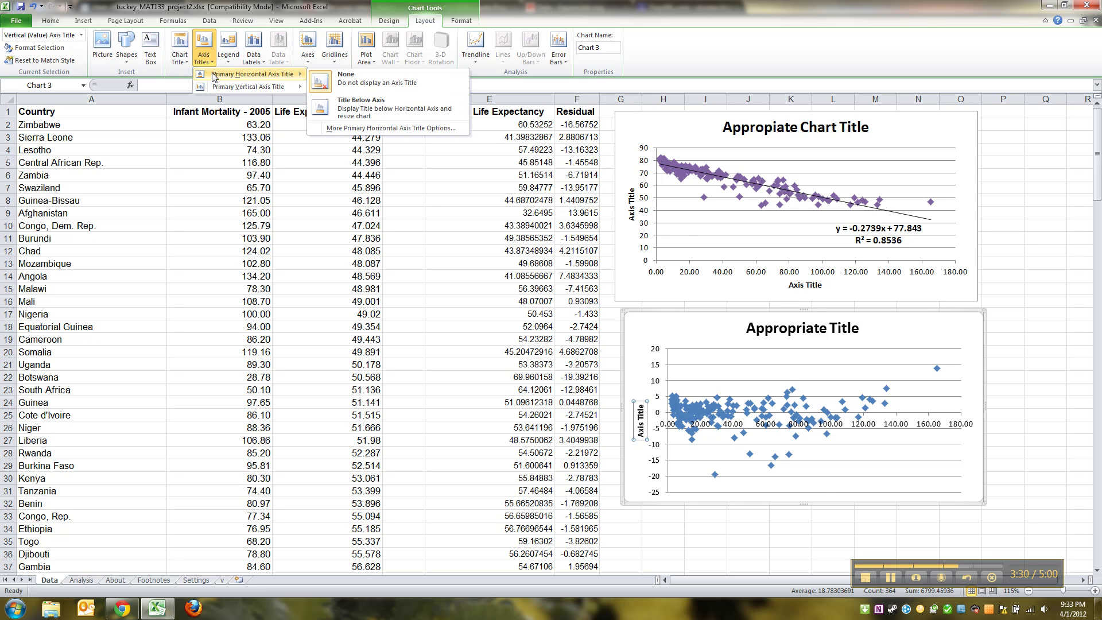
left_click(369, 108)
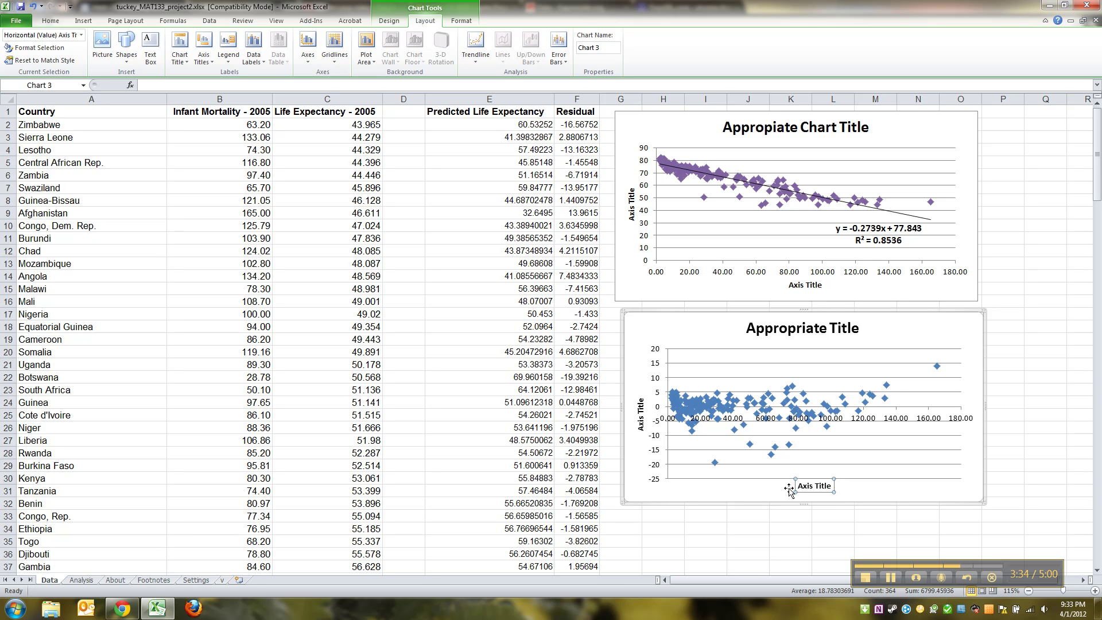
left_click(896, 500)
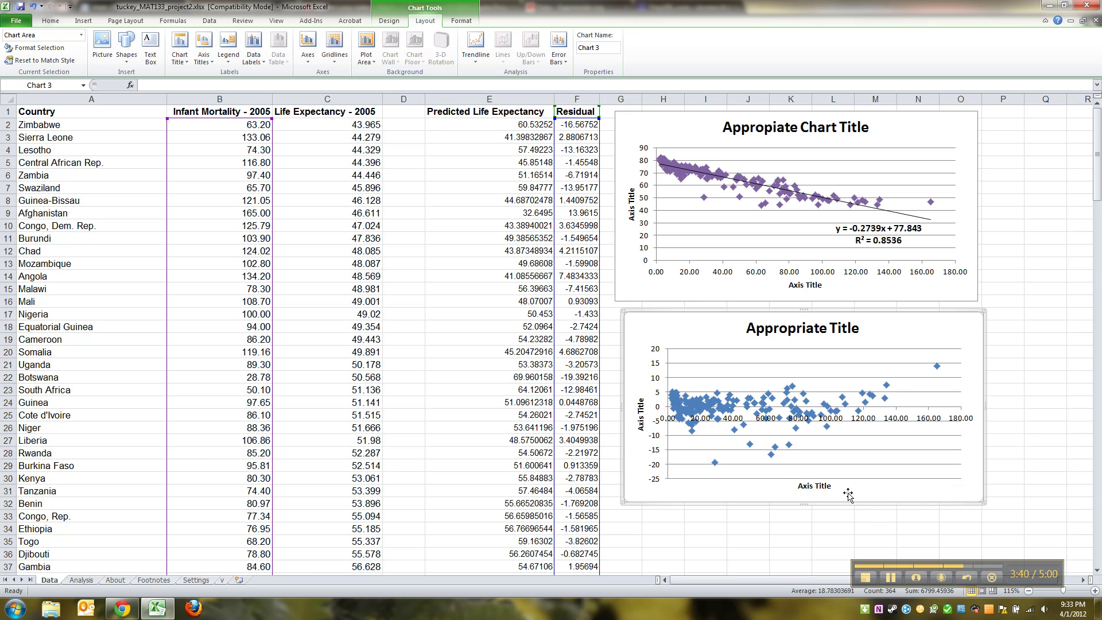
left_click(662, 527)
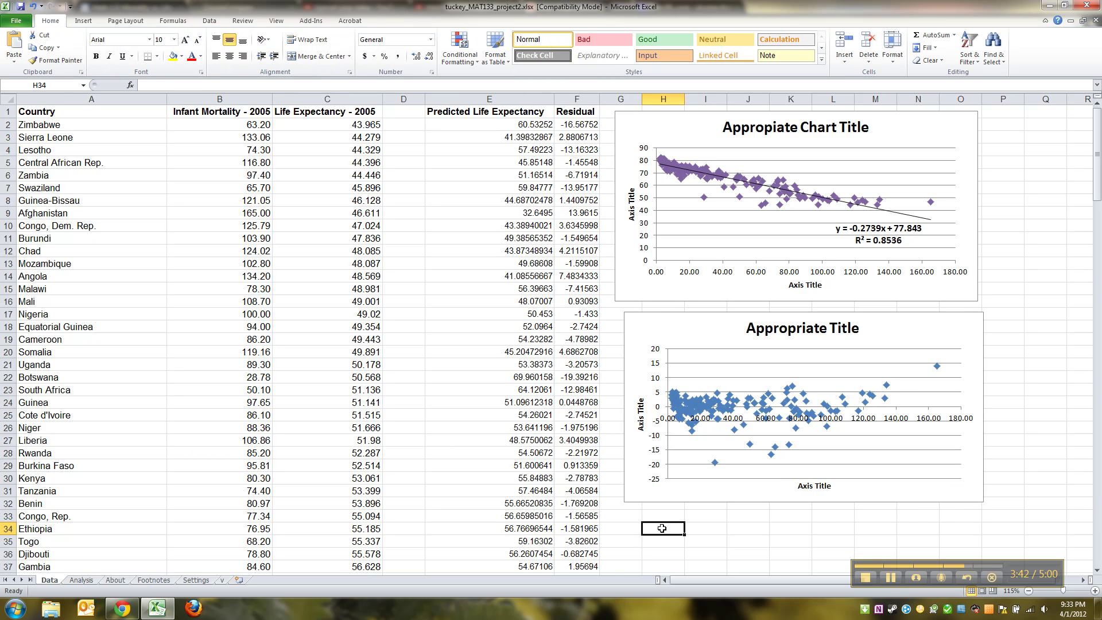
left_click_drag(631, 333, 625, 330)
left_click(127, 609)
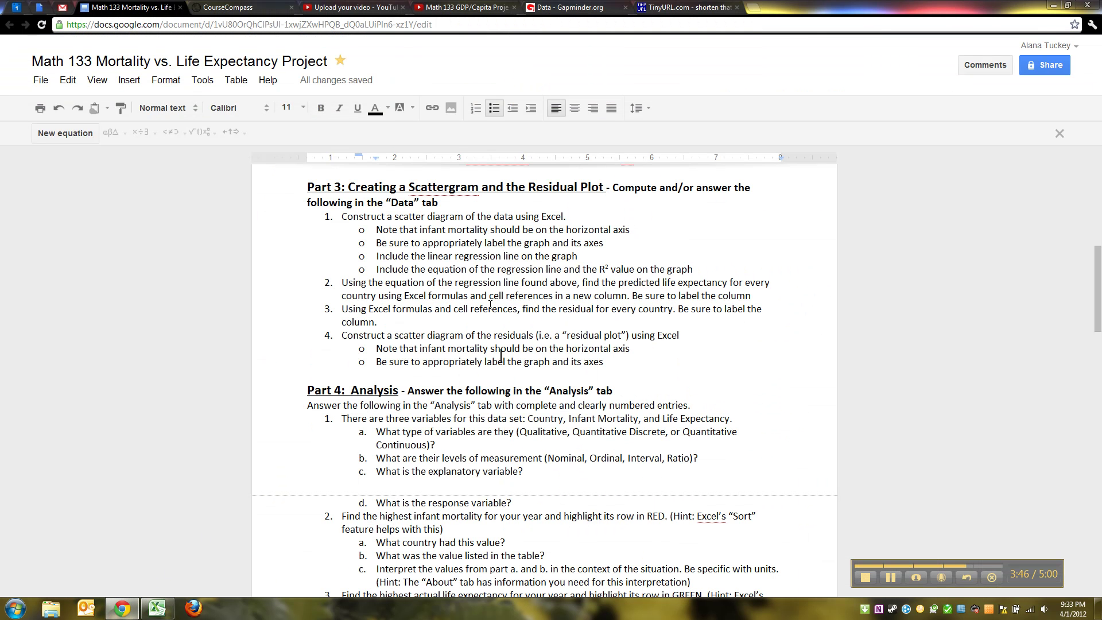
Step: Reread the scatter diagram and regression-line instructions, then scroll to the explanatory variable question
left_click_drag(602, 351, 398, 335)
left_click(366, 315)
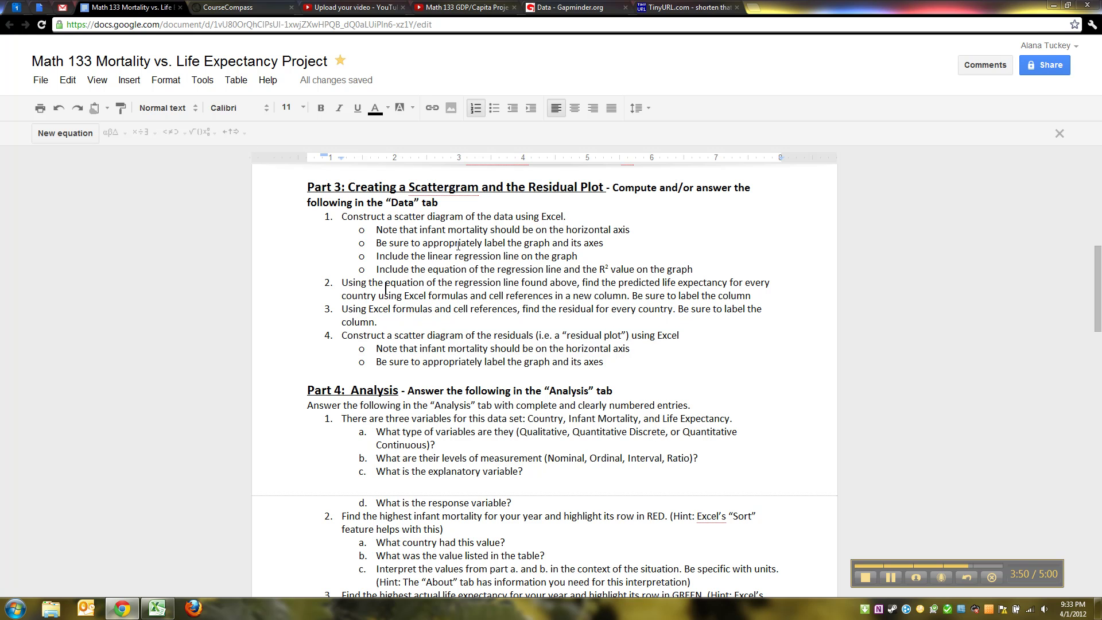
left_click_drag(358, 220, 577, 258)
left_click(533, 354)
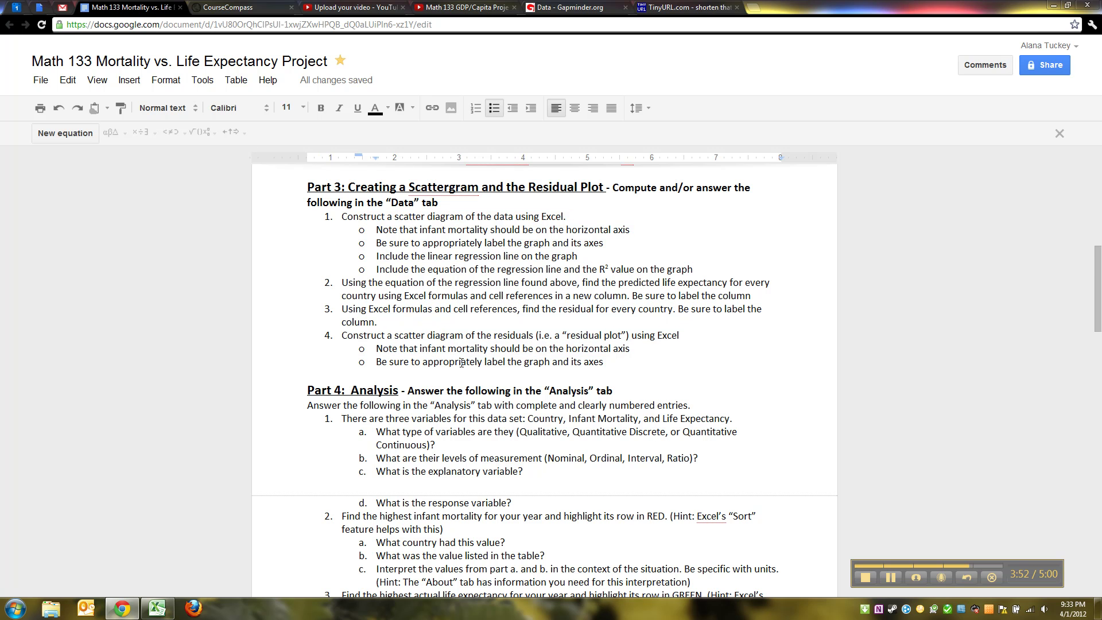
scroll(462, 362, "down", 3)
left_click(422, 372)
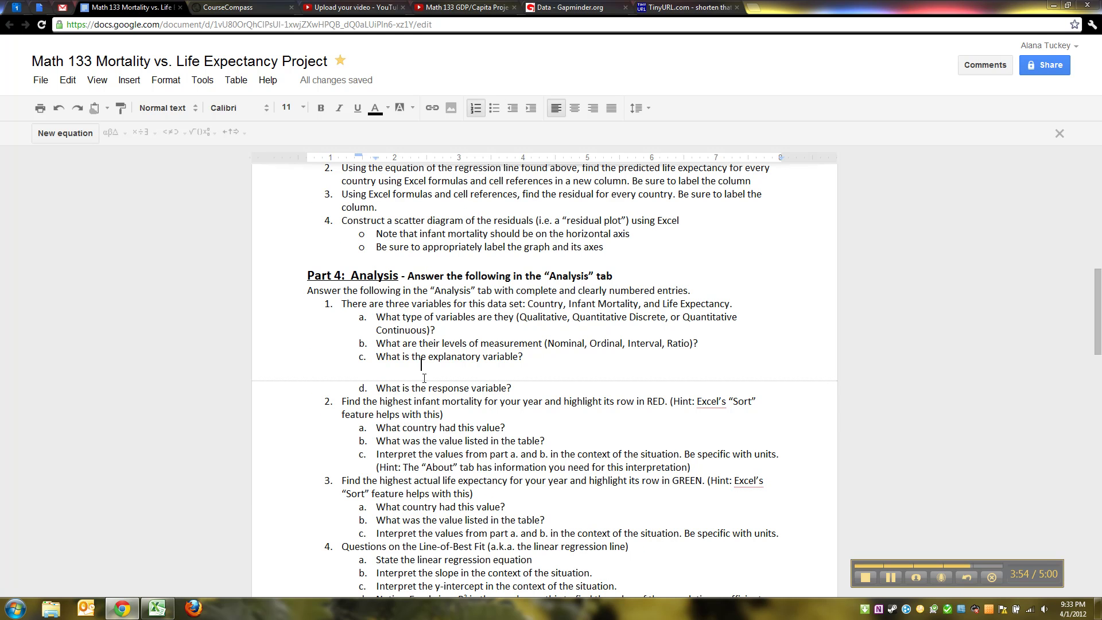